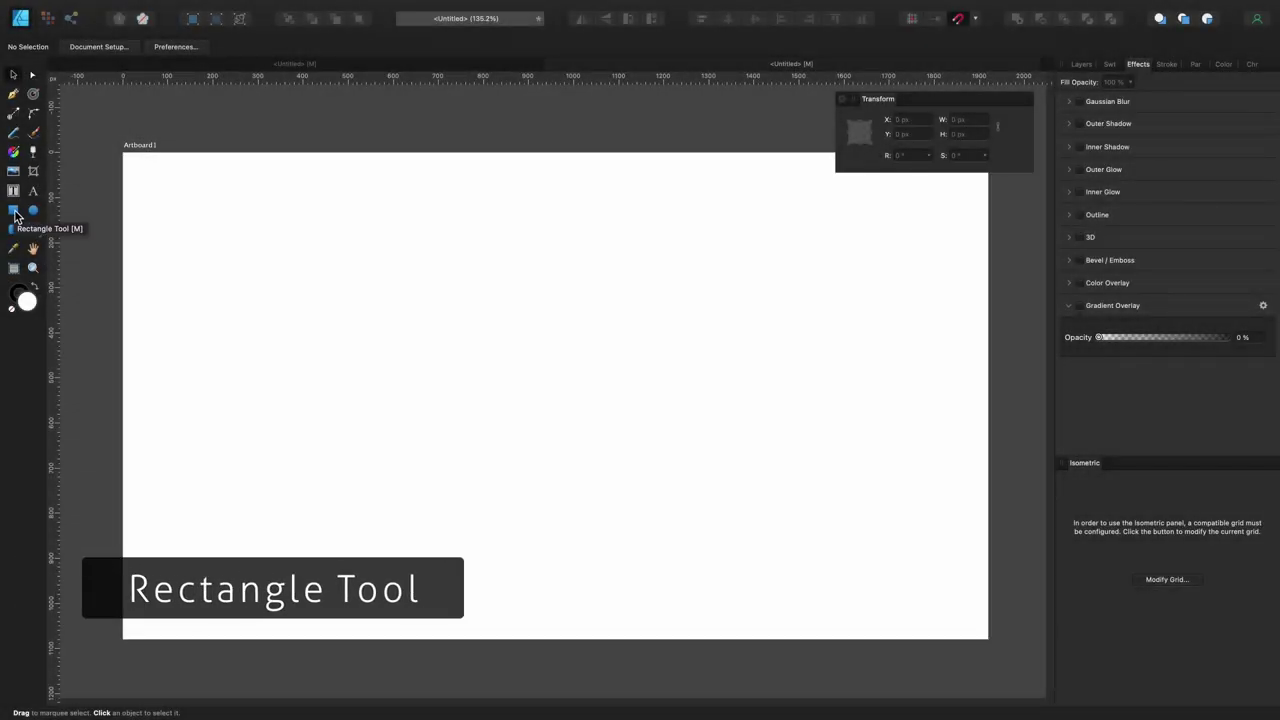
Draw a rectangle near the artboard centre and size it to 500 × 200 px
left_click(13, 211)
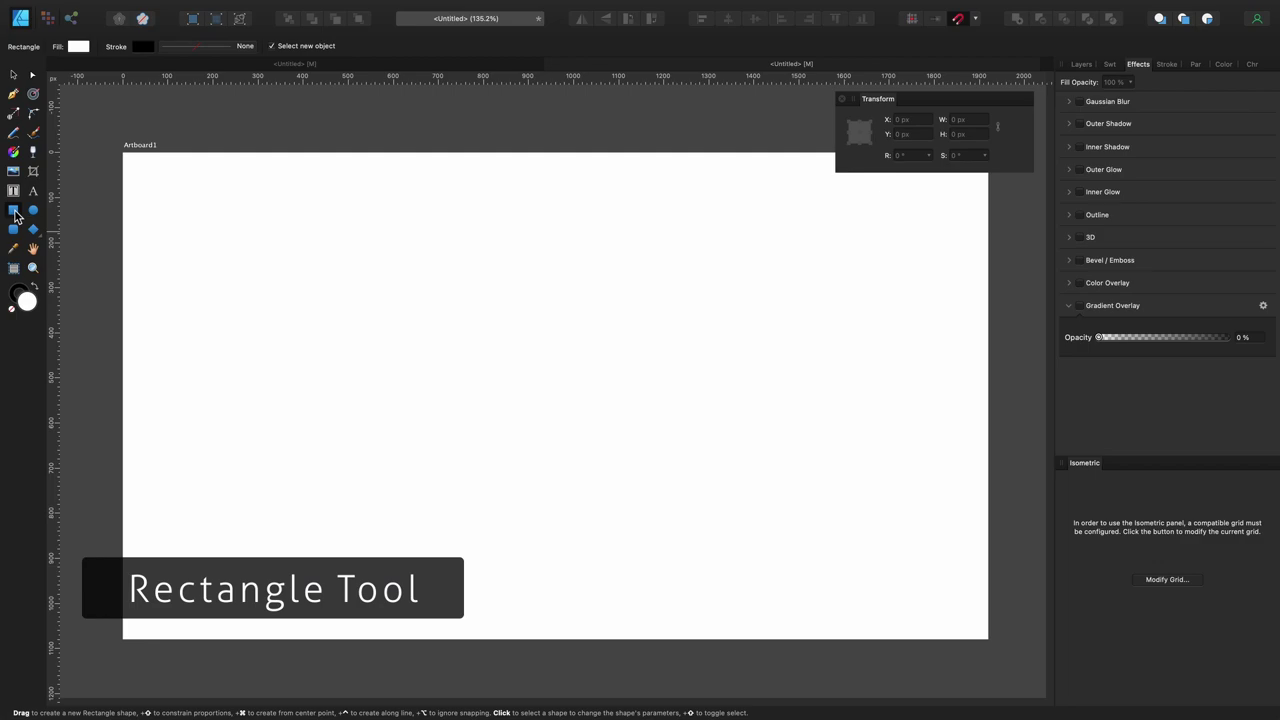
left_click_drag(478, 340, 620, 424)
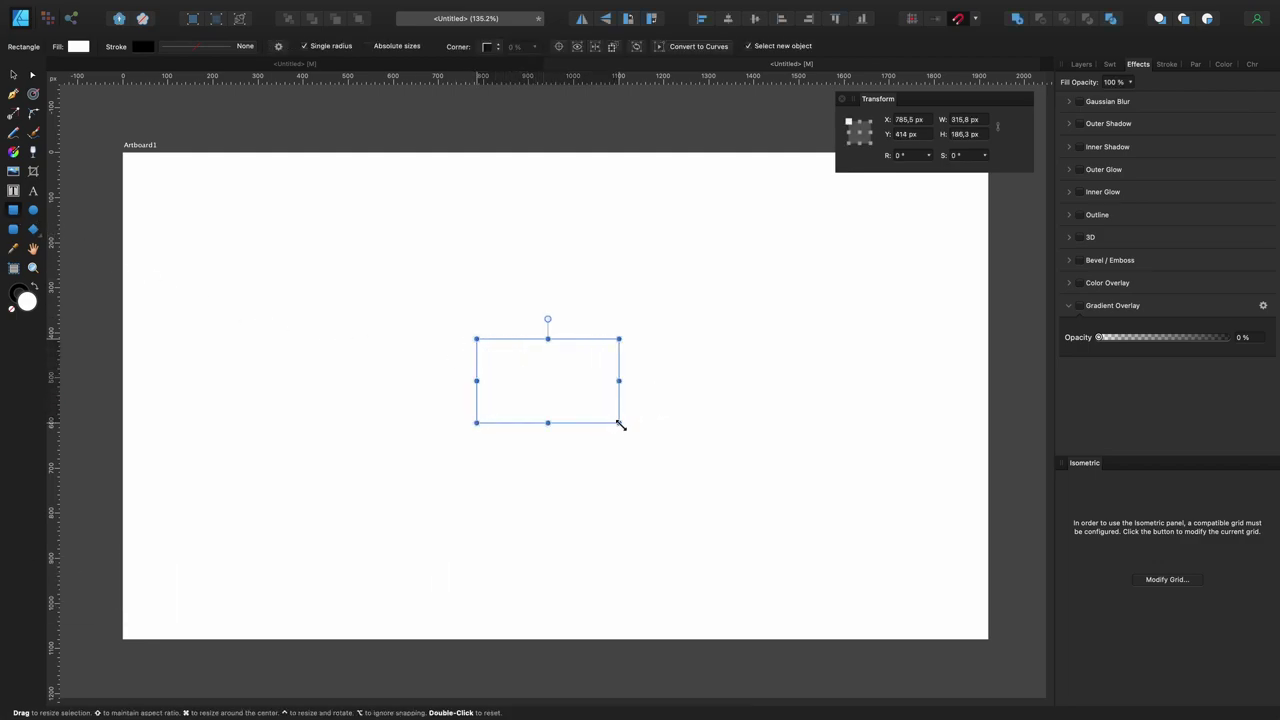
left_click(962, 119)
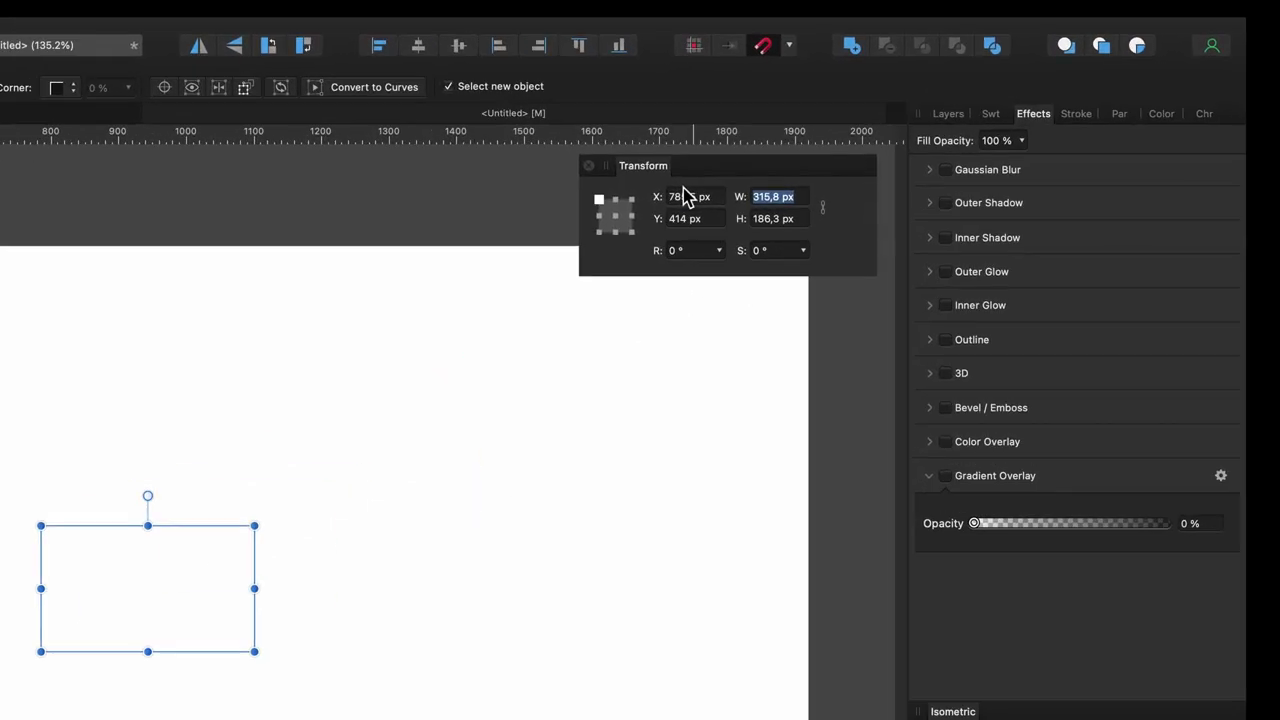
type("5")
type("000")
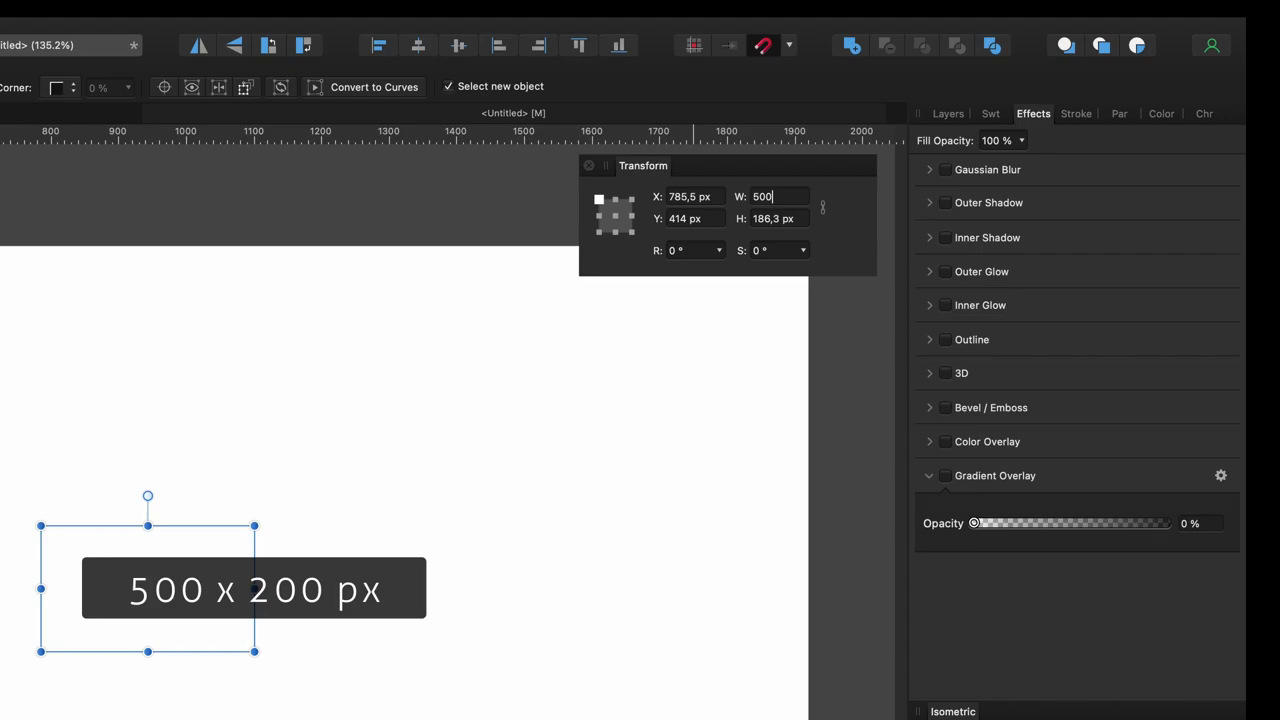
left_click(806, 222)
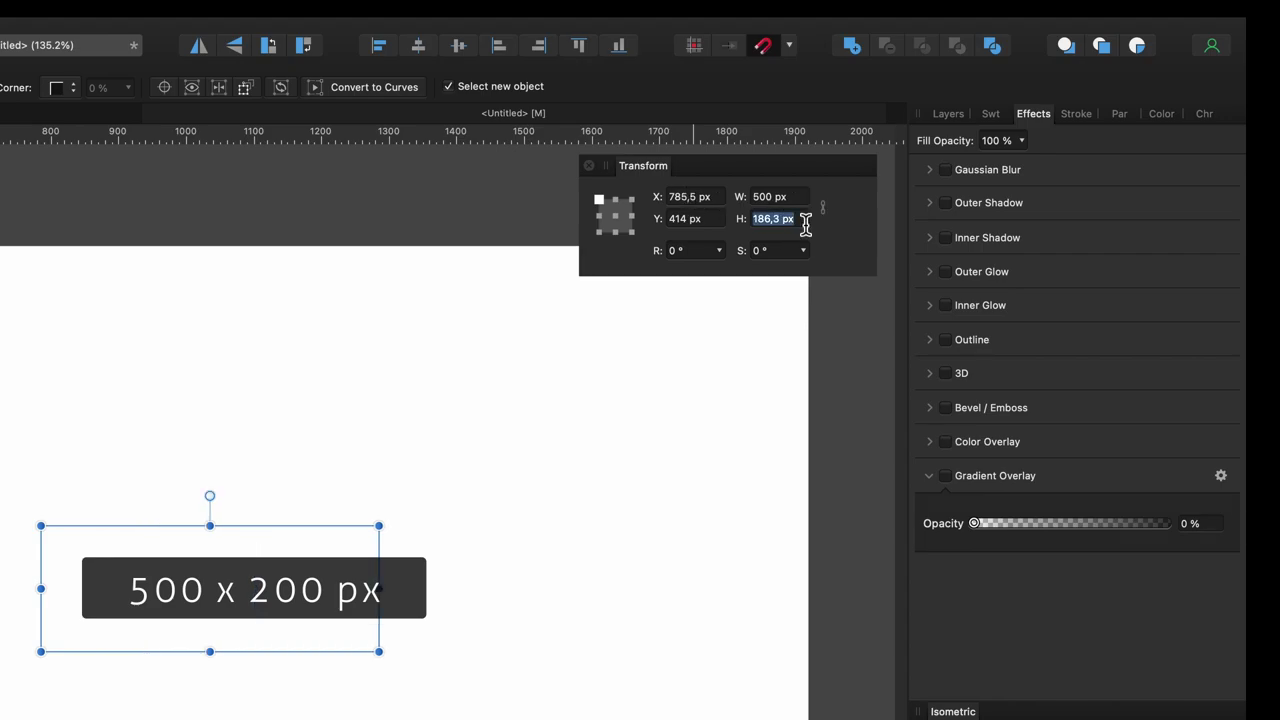
type("200")
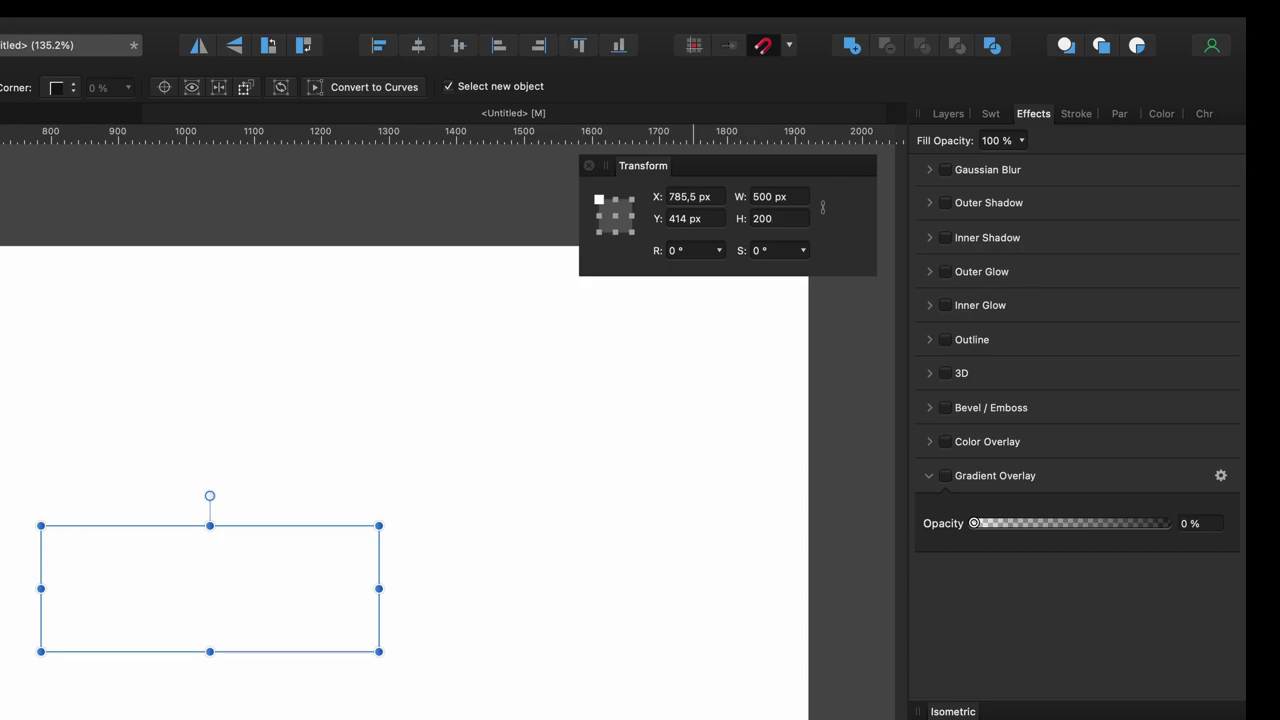
key("Return")
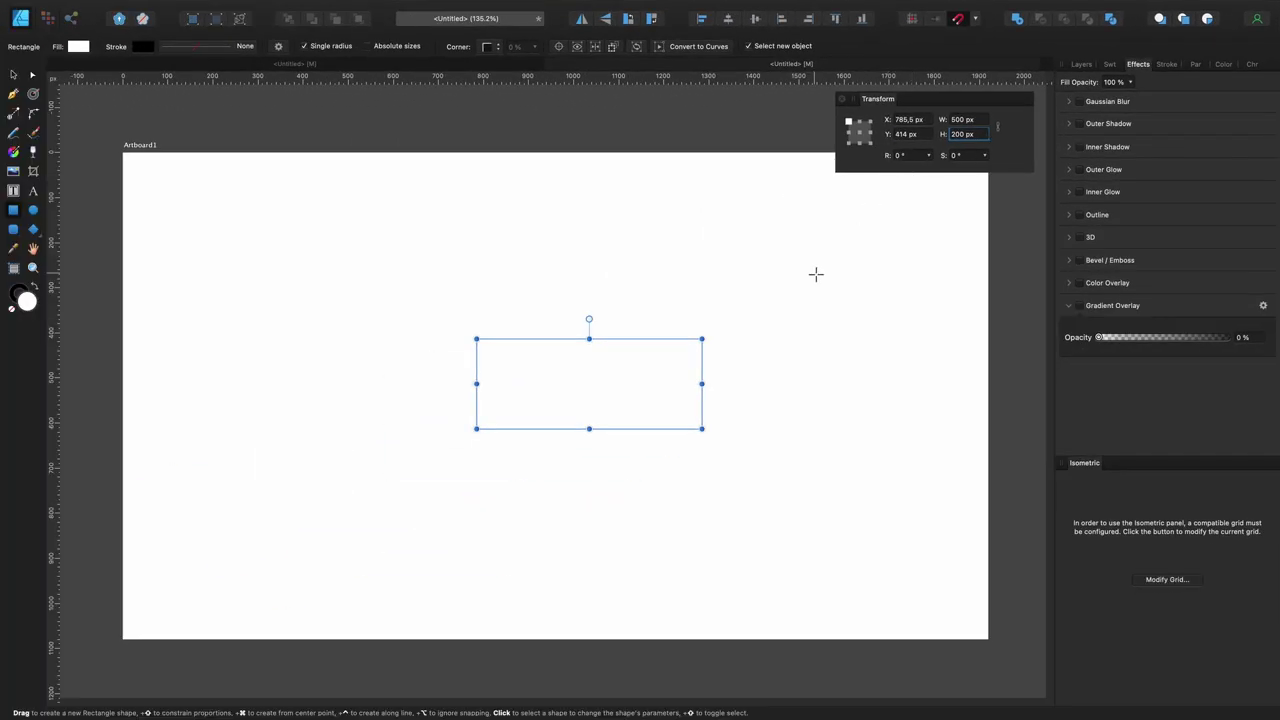
Nudge the rectangle left and round its top-right and bottom-left corners to 200 px
left_click(13, 76)
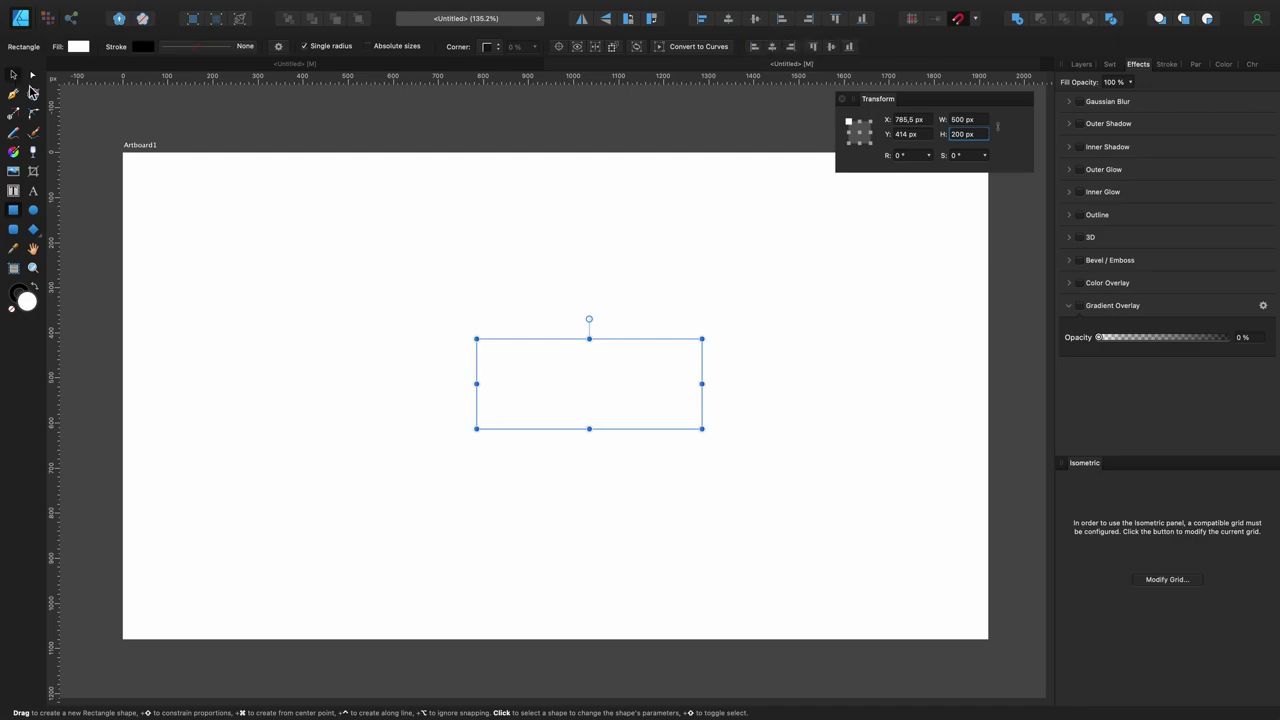
left_click_drag(517, 345, 479, 347)
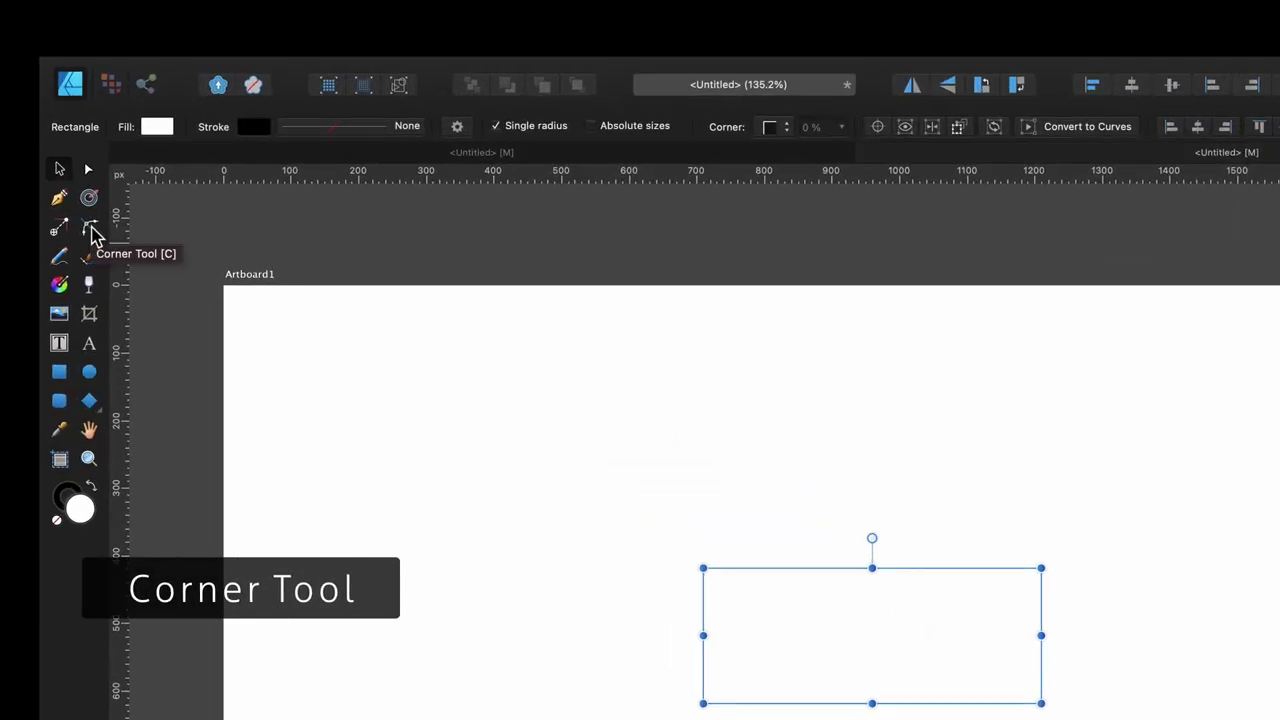
left_click(92, 234)
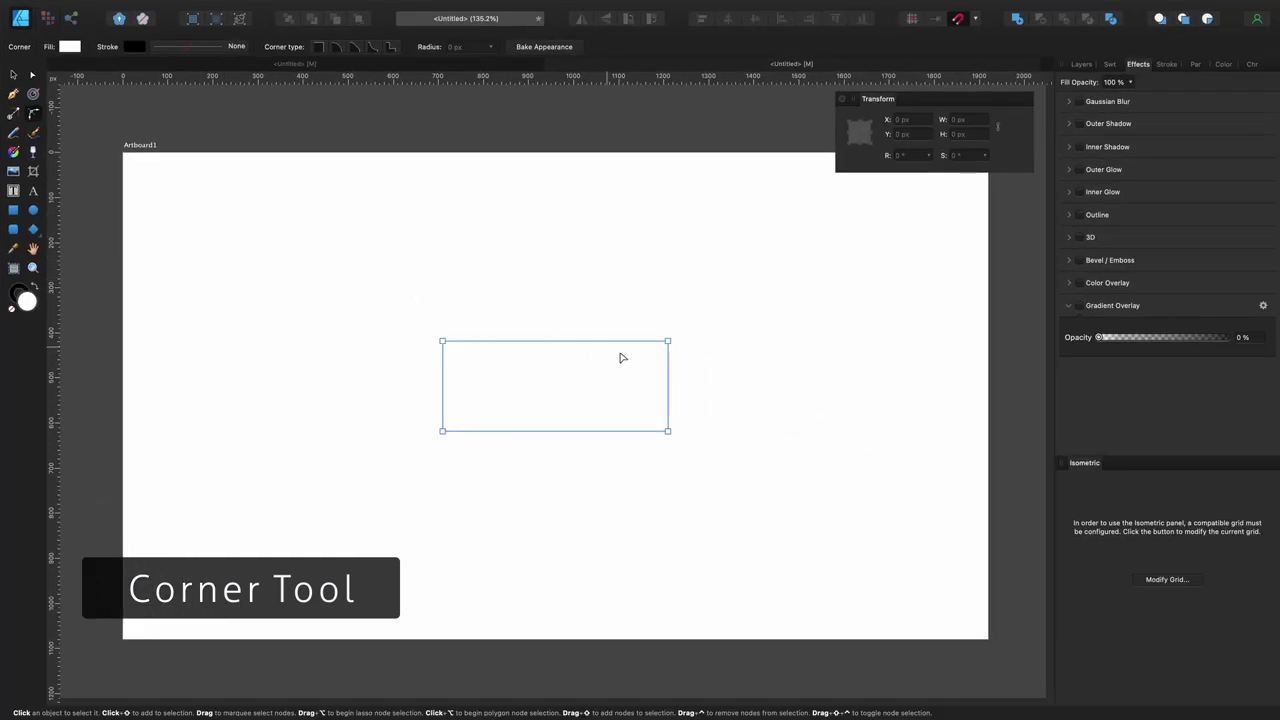
left_click(674, 347)
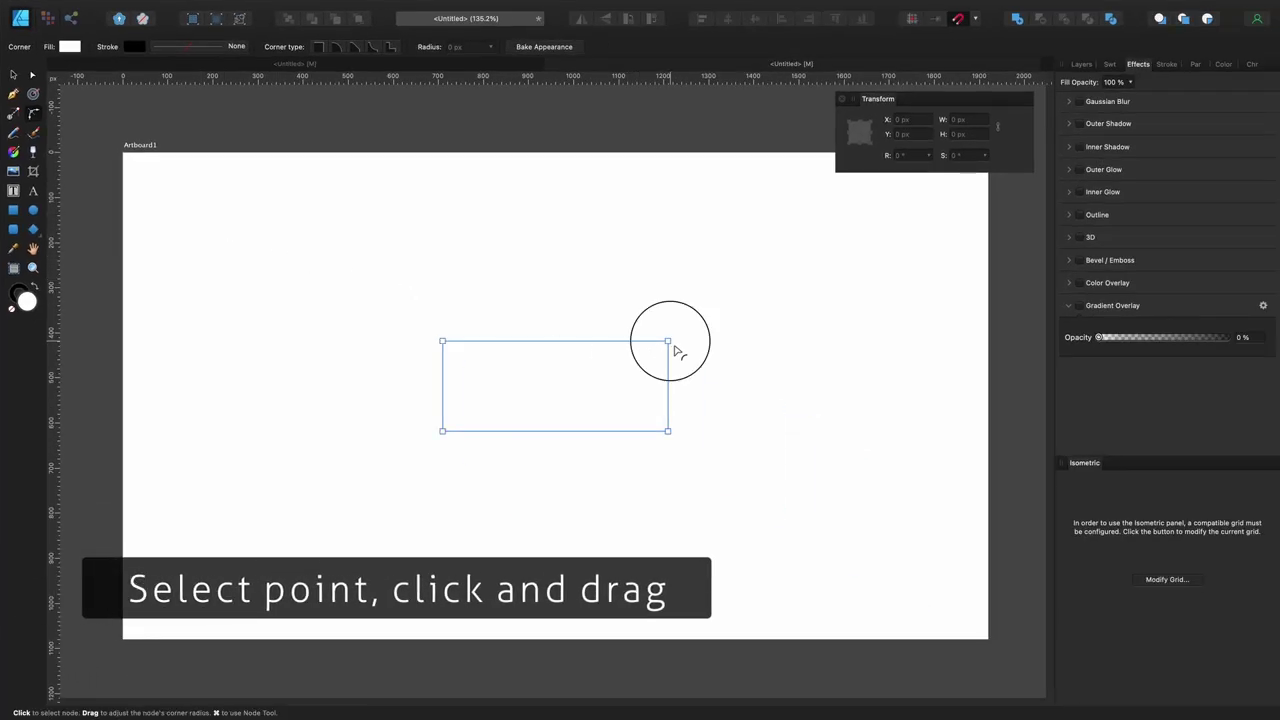
left_click_drag(669, 343, 549, 431)
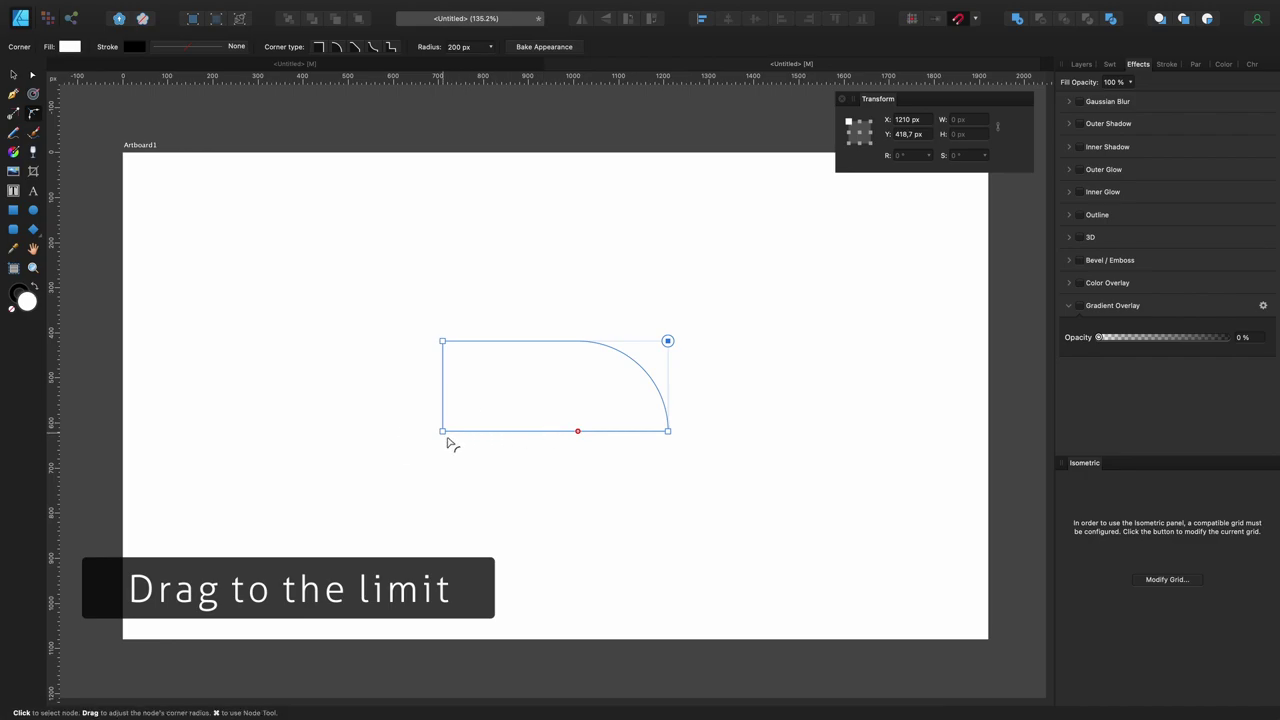
left_click_drag(447, 440, 549, 388)
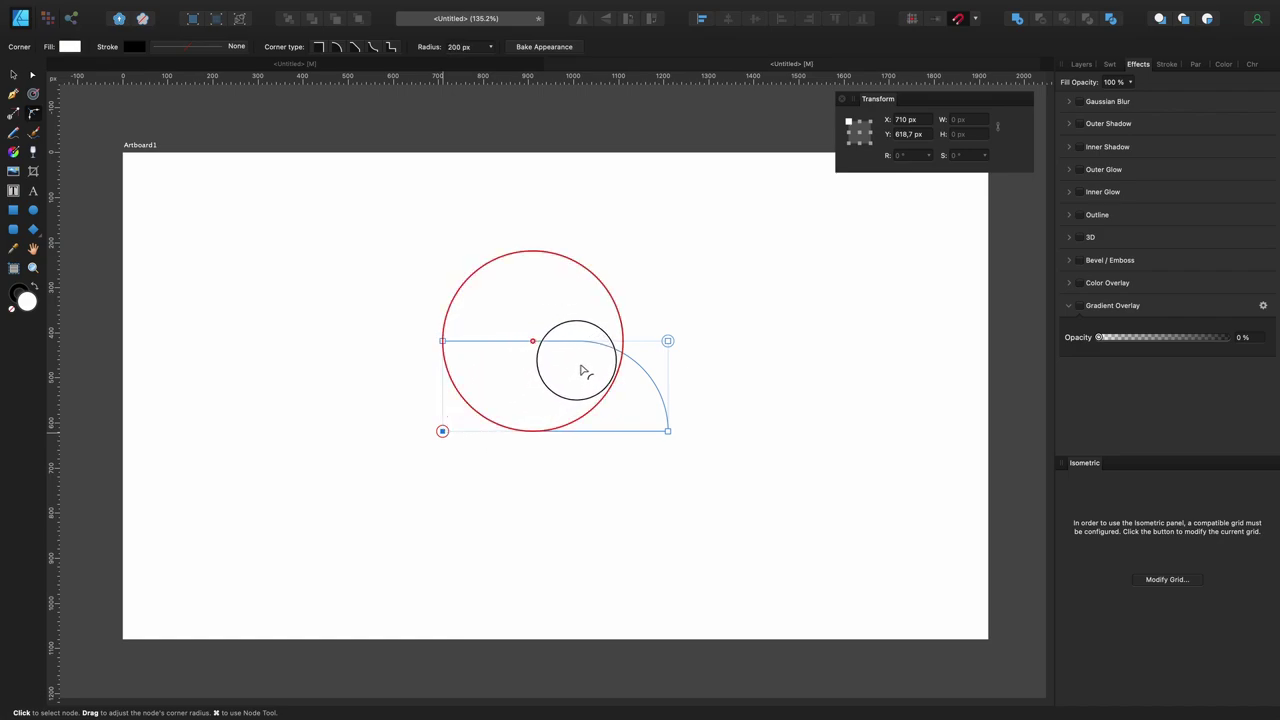
left_click_drag(549, 388, 586, 369)
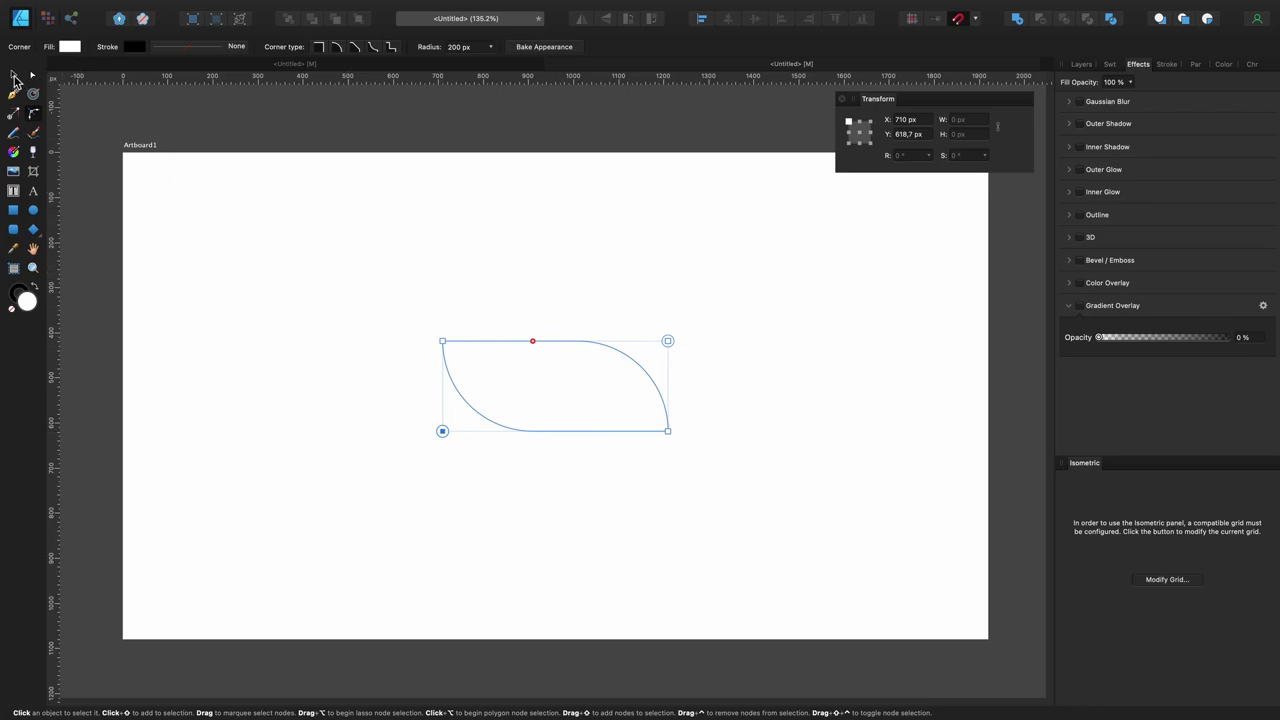
Rotate the leaf shape 45° and give it a green #59FF82 fill
left_click(14, 80)
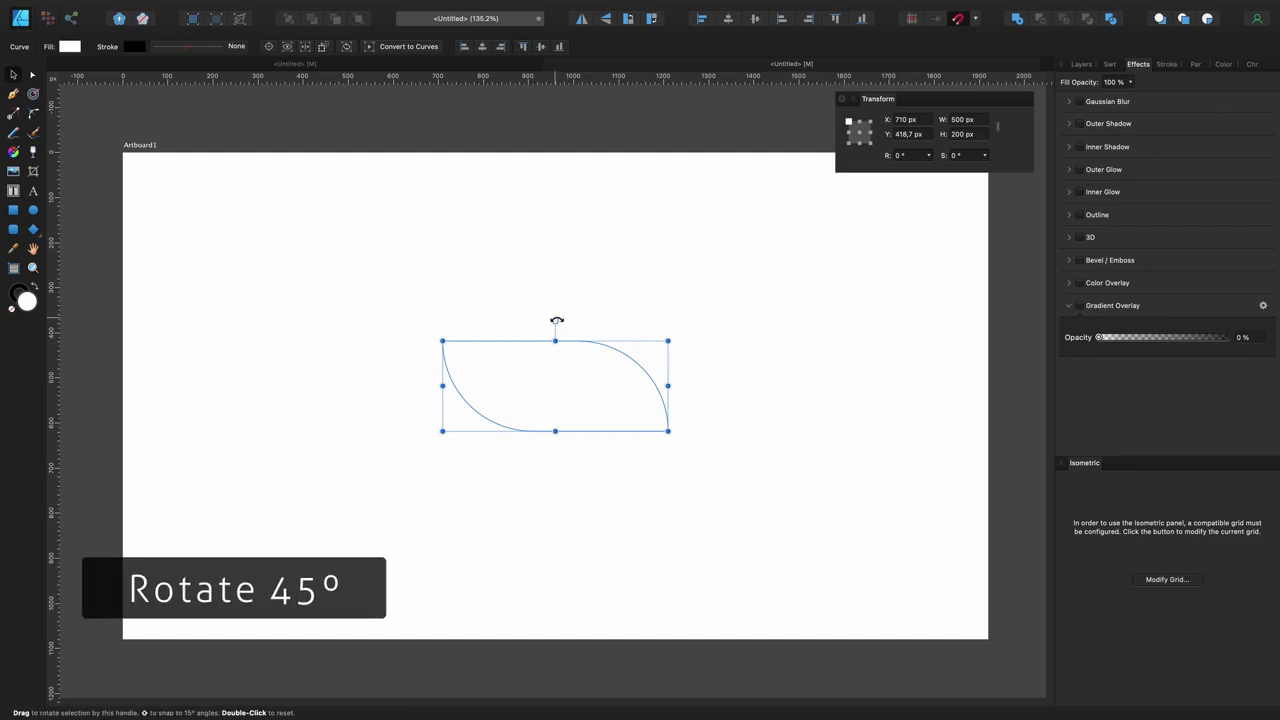
left_click_drag(555, 319, 437, 309)
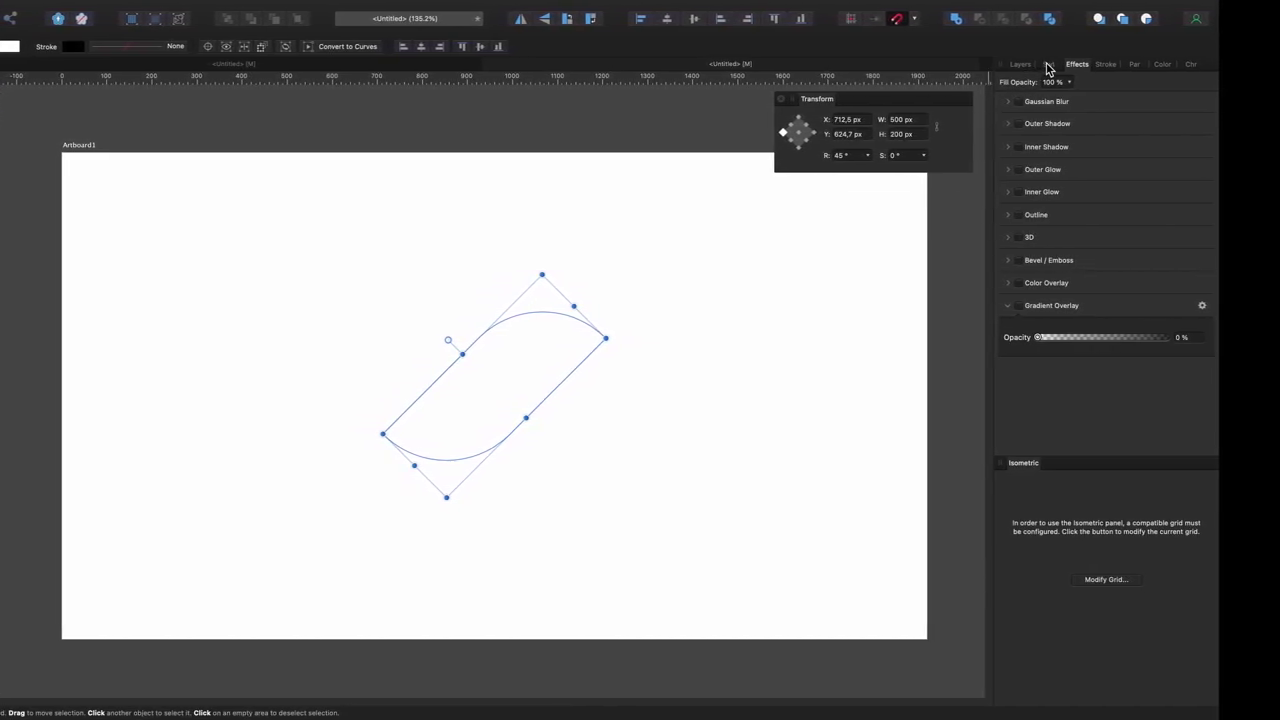
left_click(1044, 65)
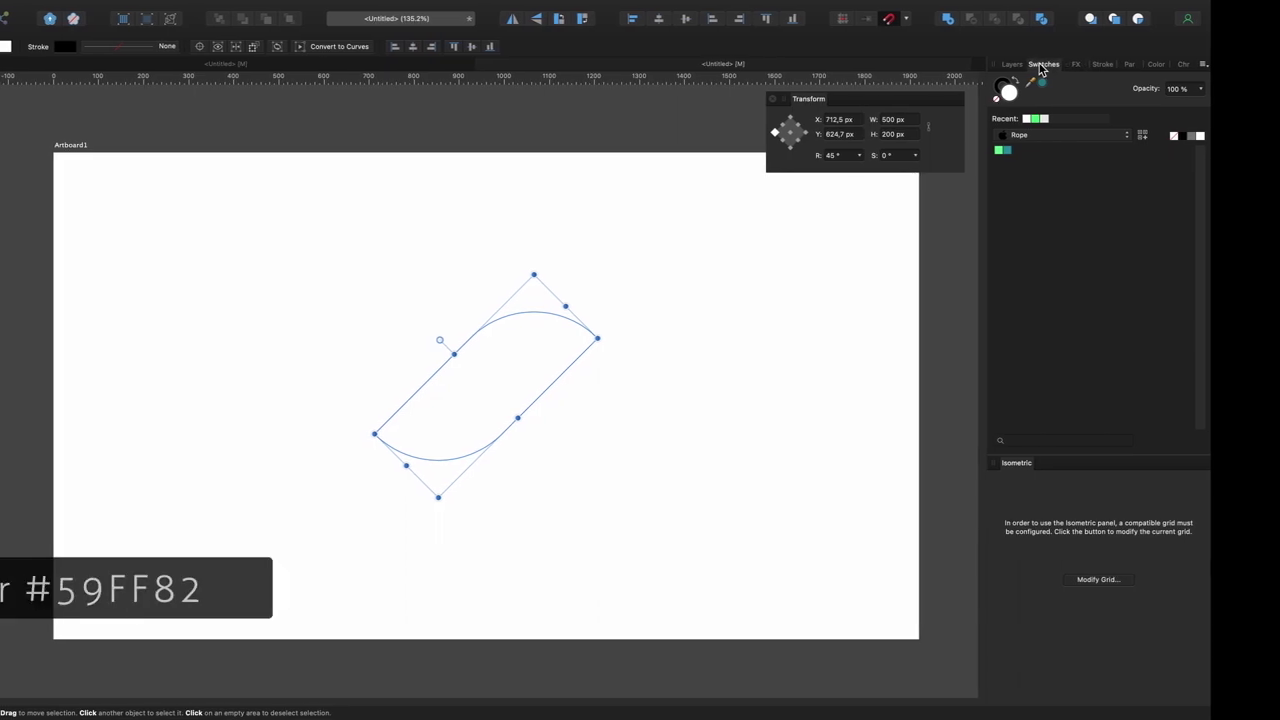
left_click(988, 152)
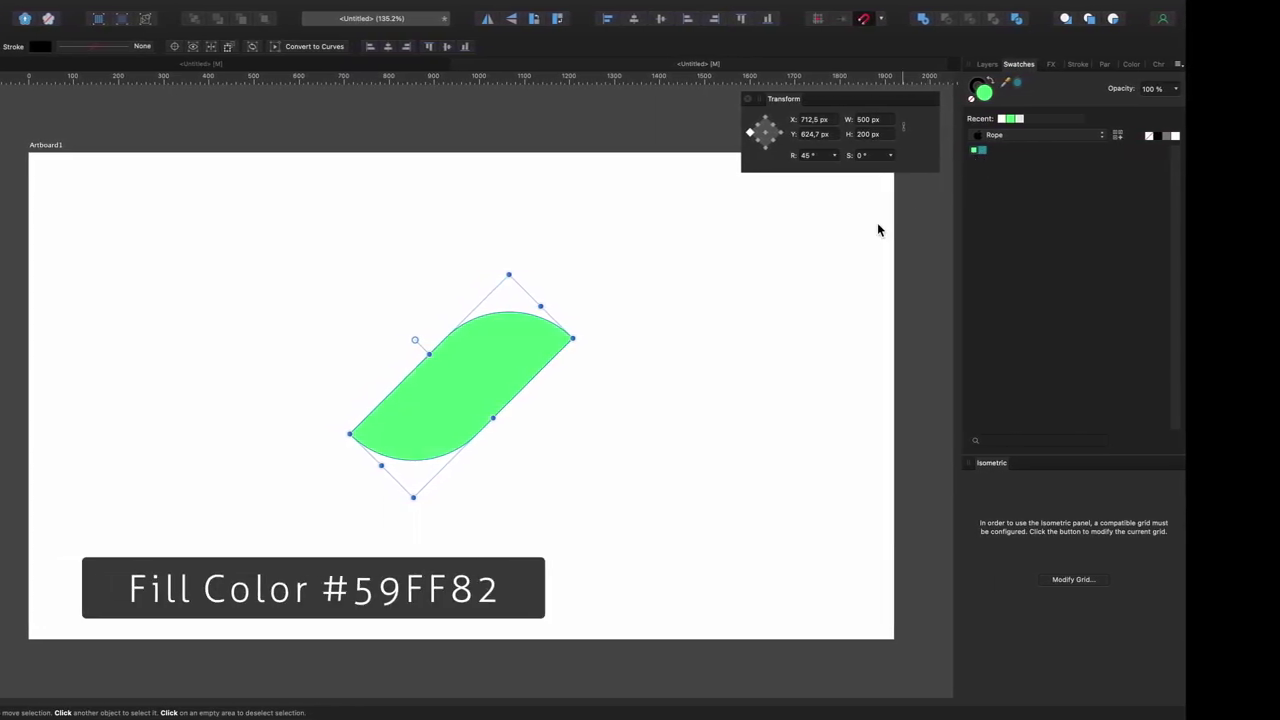
left_click(598, 400)
left_click(471, 363)
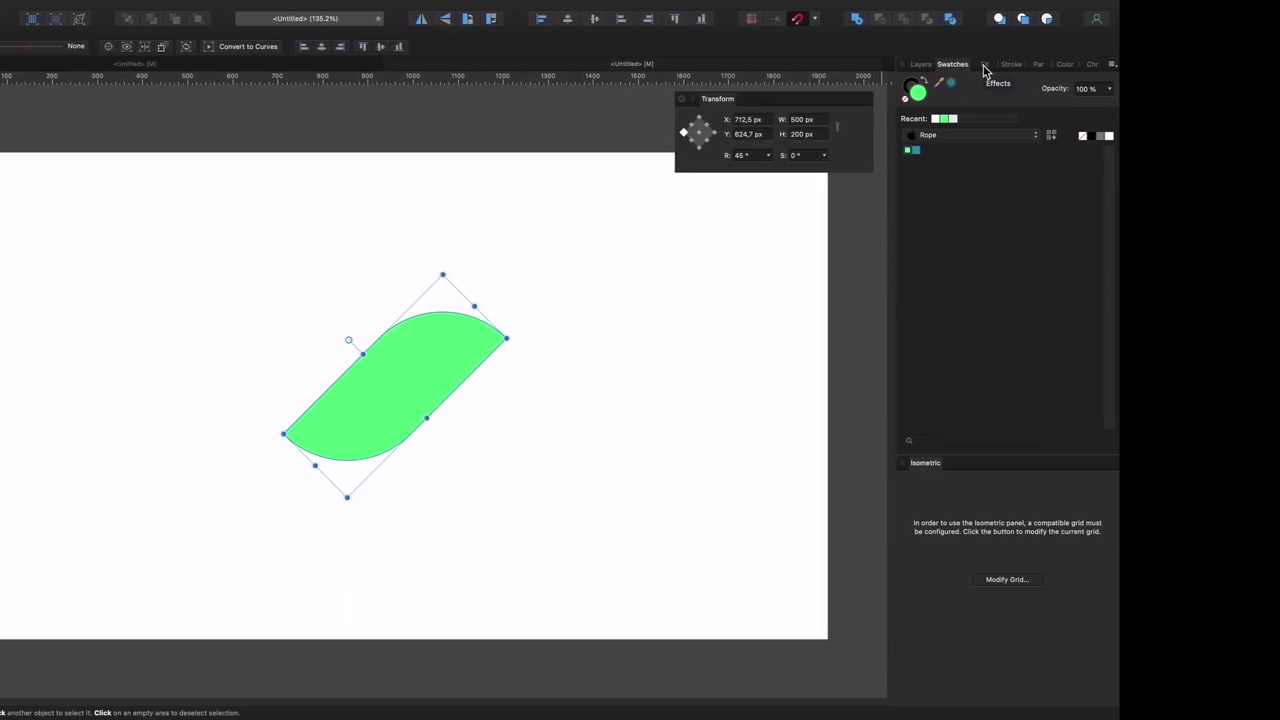
Enable a Gradient Overlay effect on the leaf and open its Layer Effects settings
left_click(981, 65)
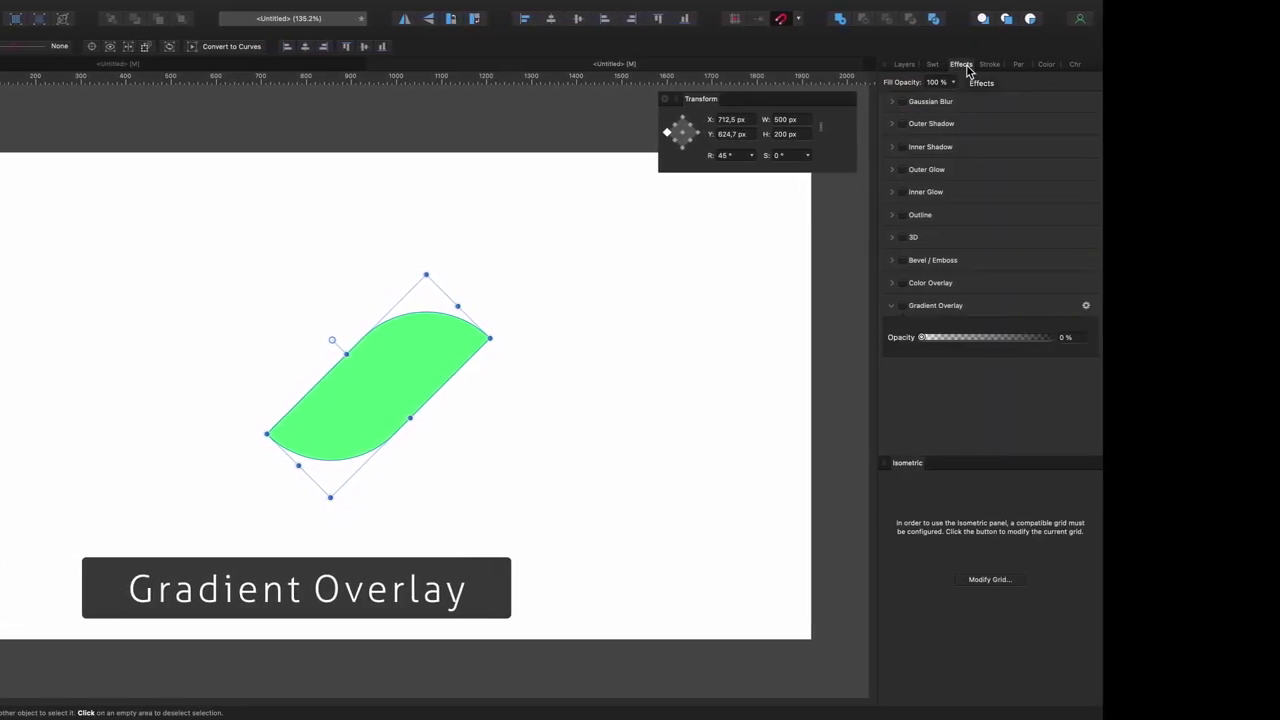
left_click(886, 308)
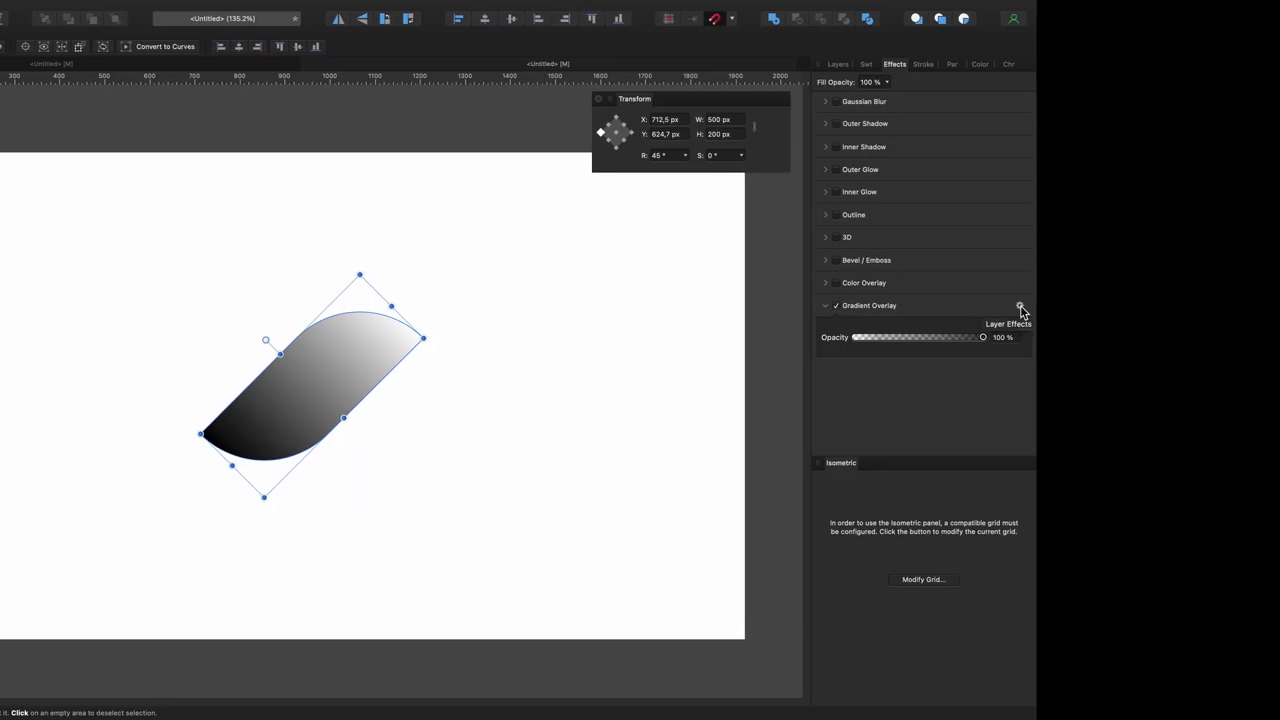
left_click(1033, 307)
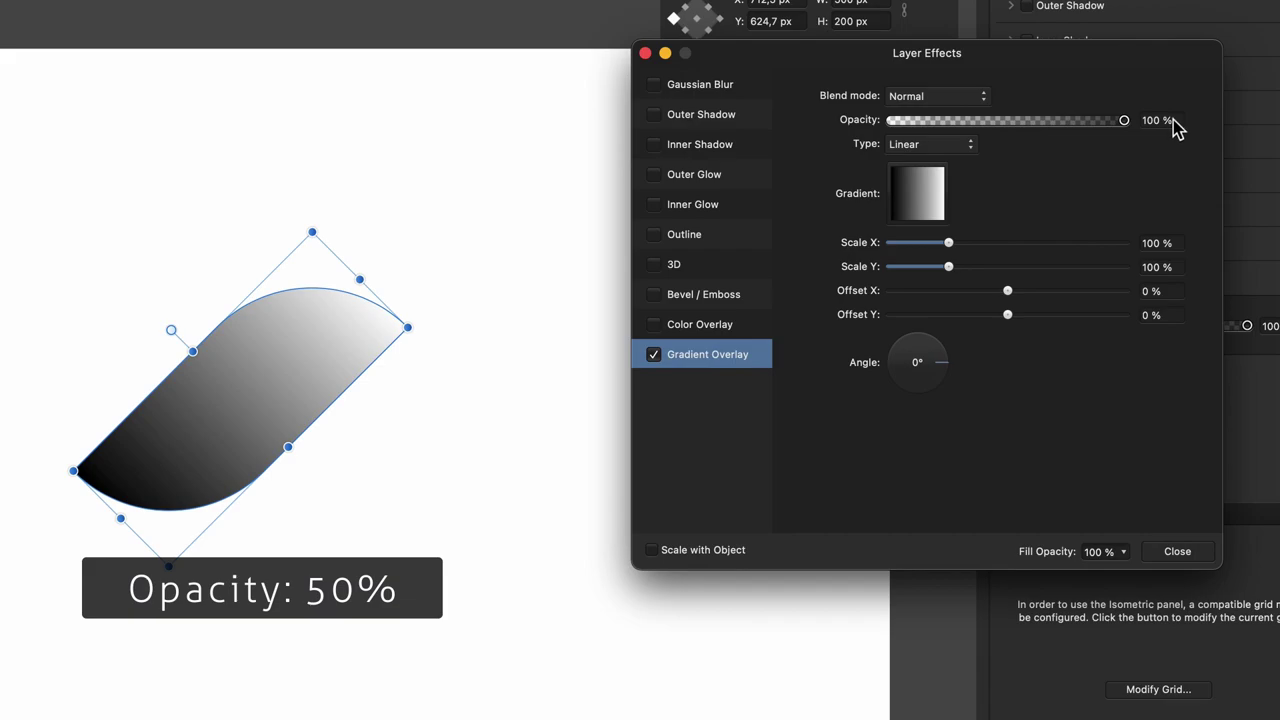
Set the gradient overlay opacity to 50% and the gradient midpoint to 40%
left_click(1174, 121)
type("50")
key("Return")
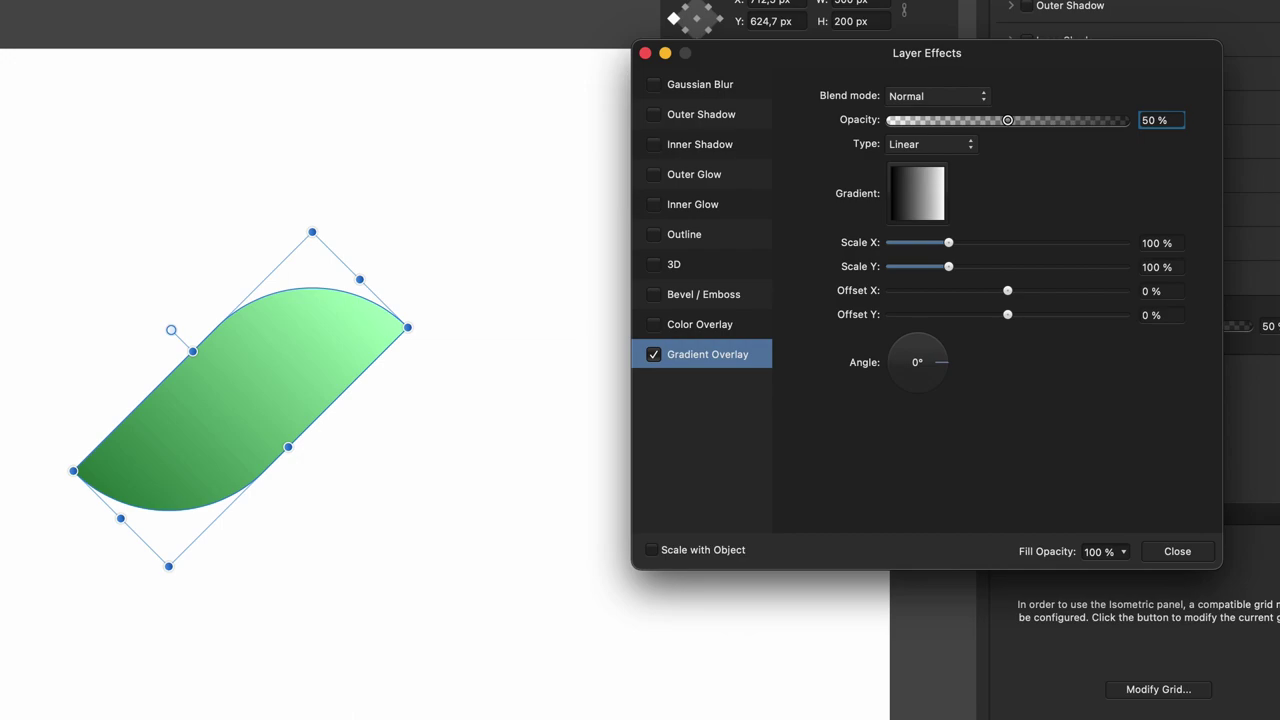
left_click(927, 203)
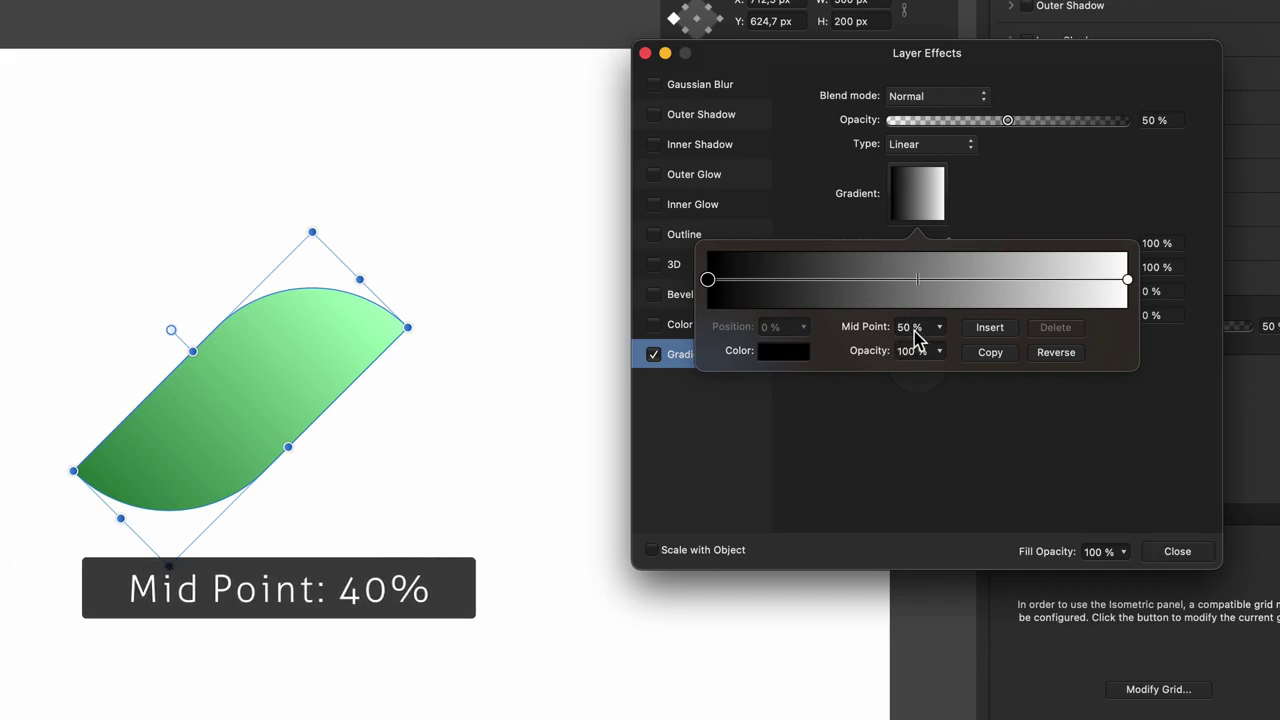
left_click(905, 327)
type("40")
key("Return")
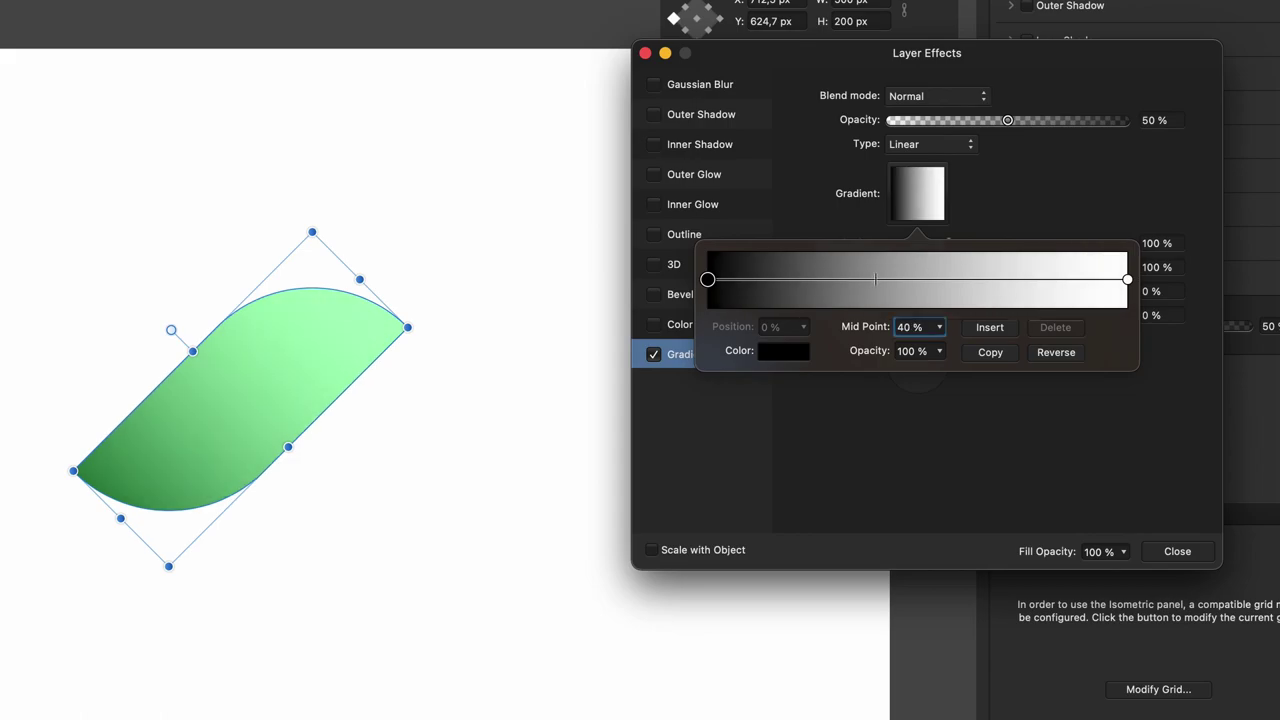
left_click(888, 407)
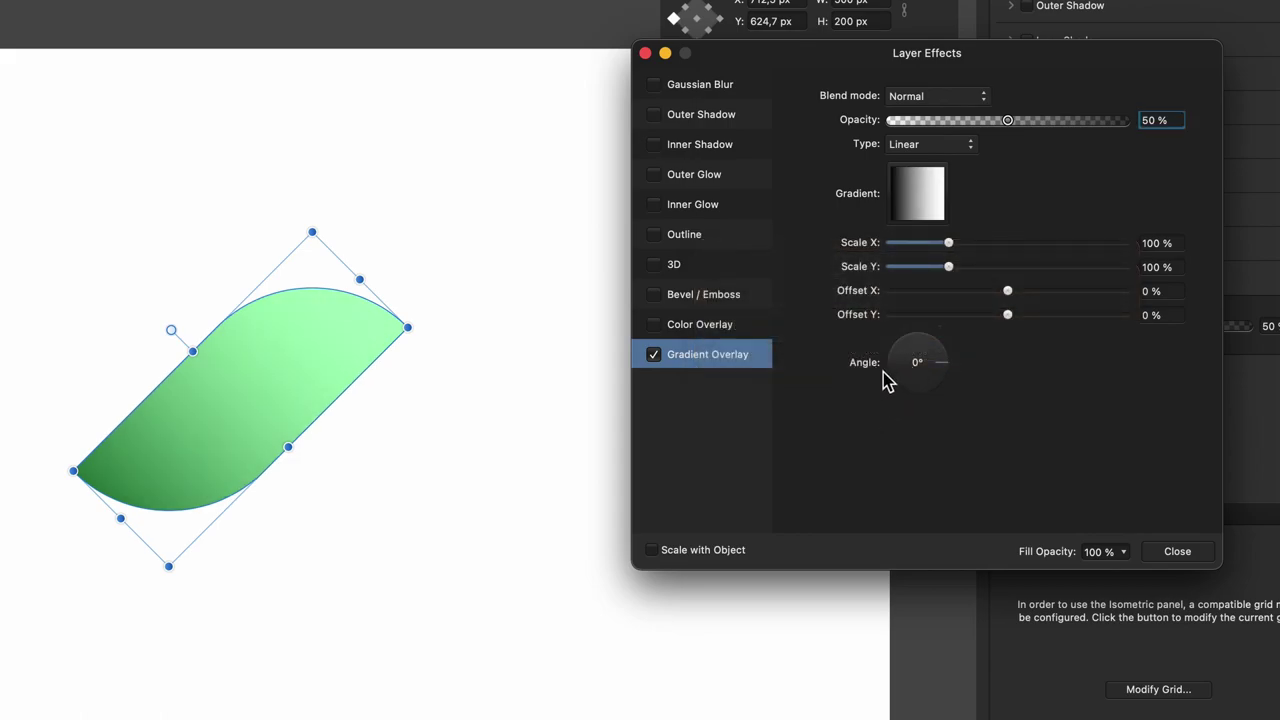
Set the gradient overlay angle to 45° and close Layer Effects
left_click(919, 365)
type("45")
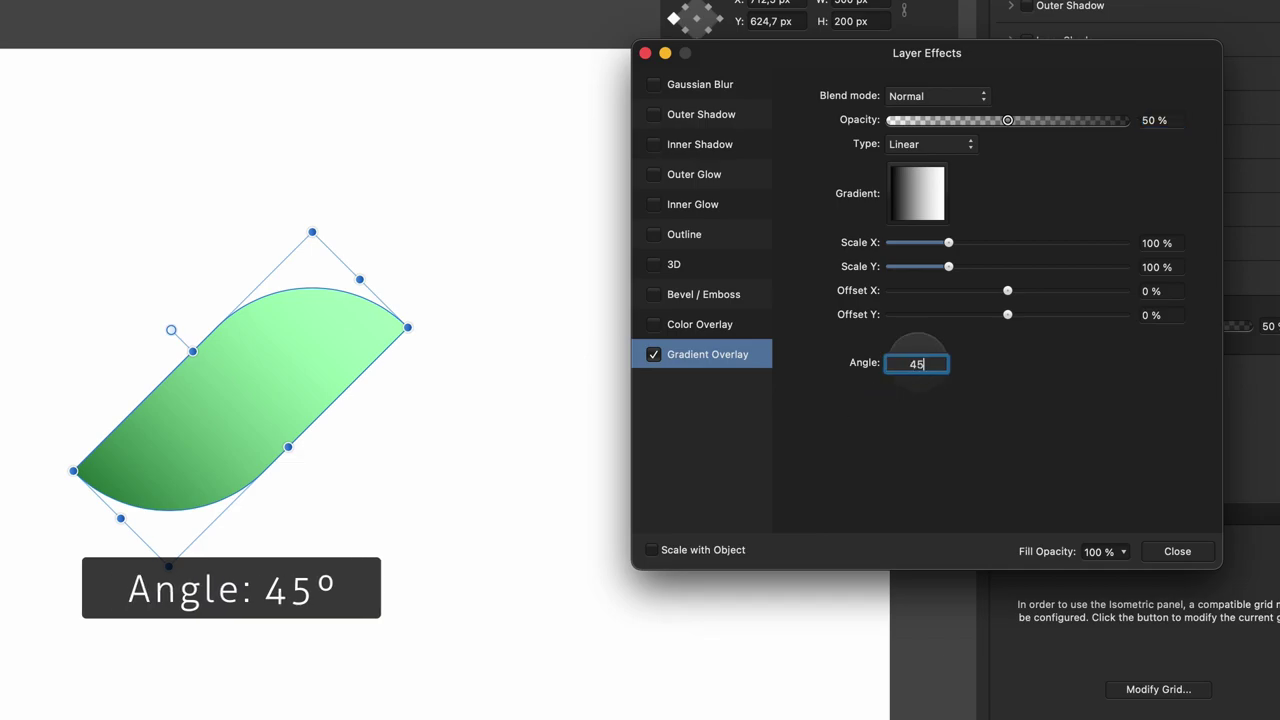
key("Return")
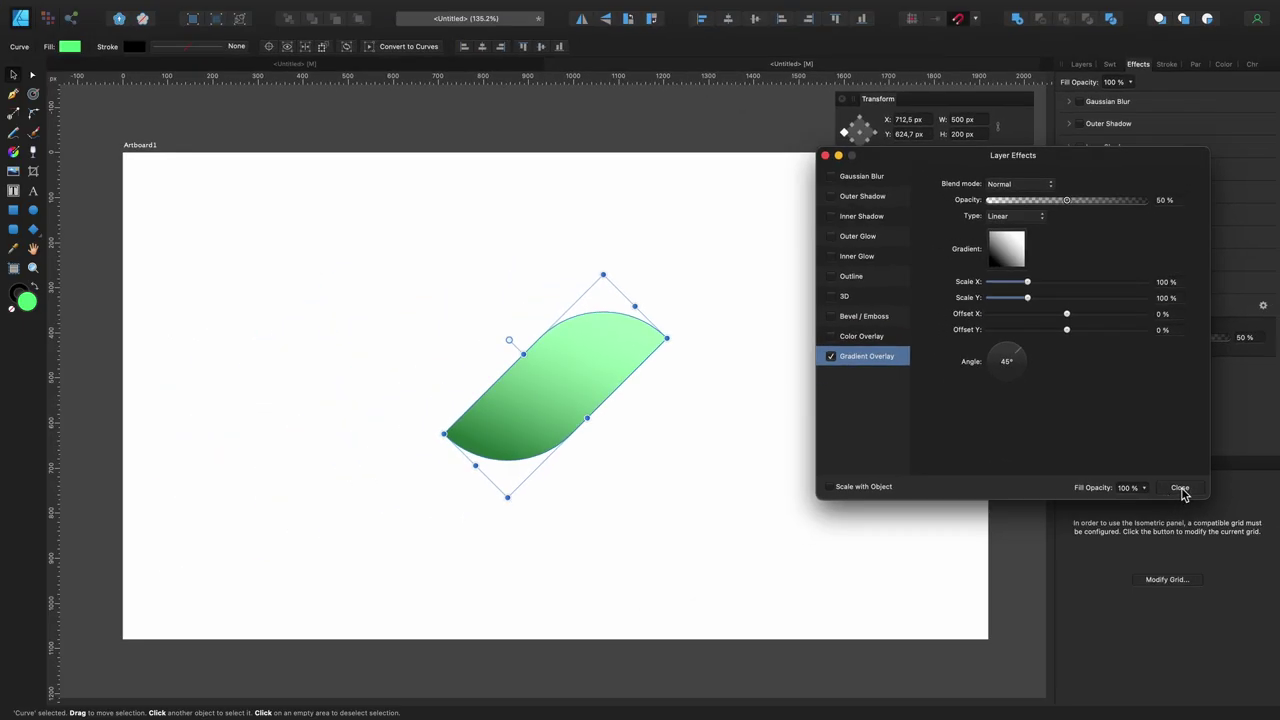
left_click(1177, 551)
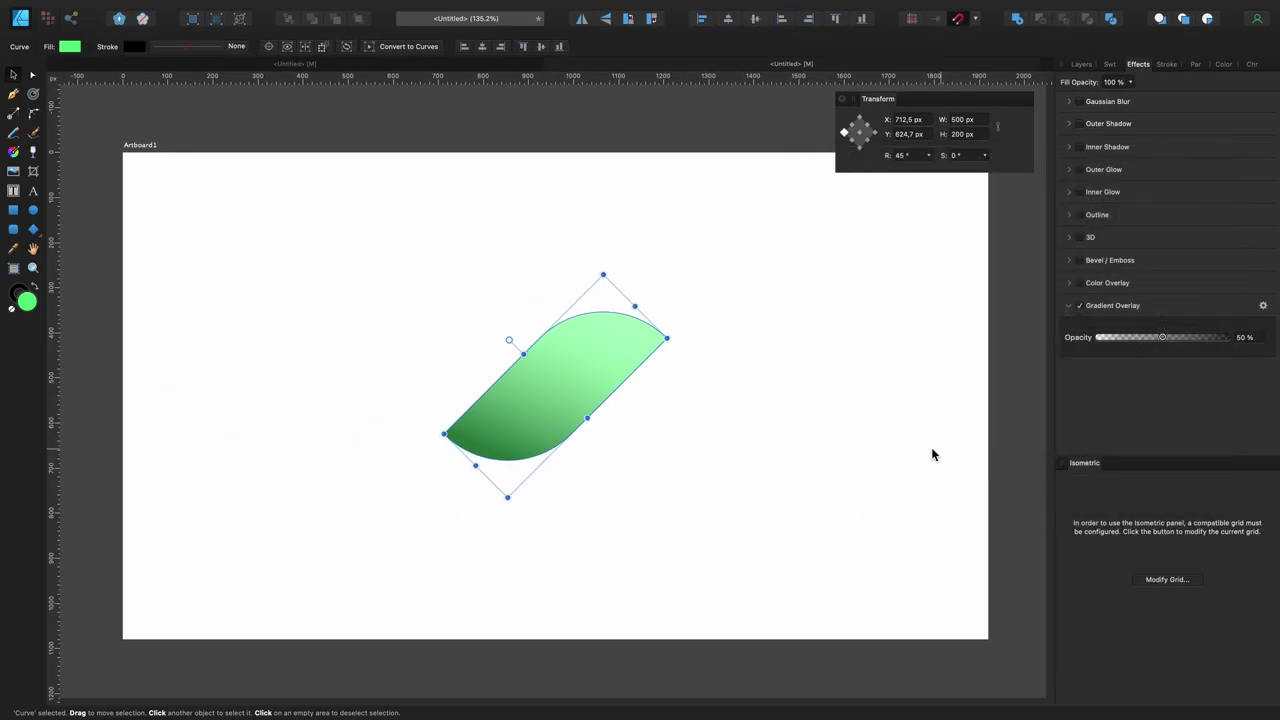
Duplicate the leaf to the left and nudge the copy into interlocking alignment
left_click(931, 455)
scroll(866, 443, "down", 2)
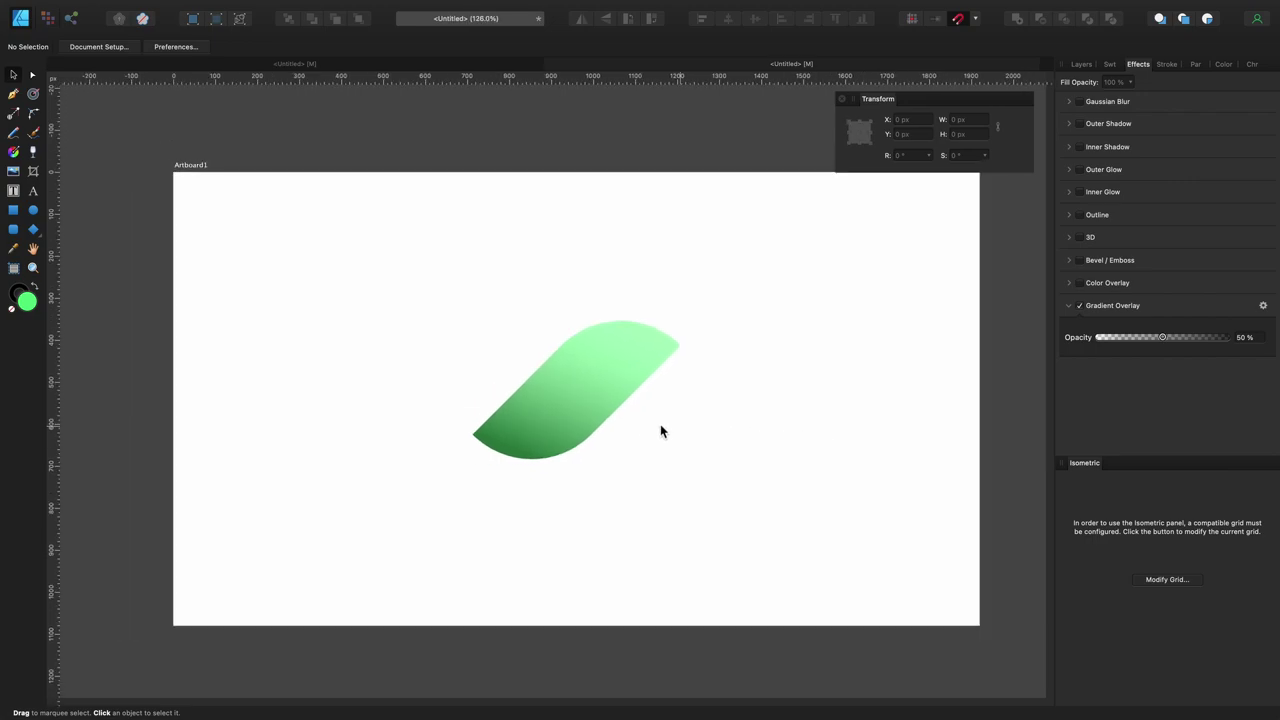
left_click(598, 380)
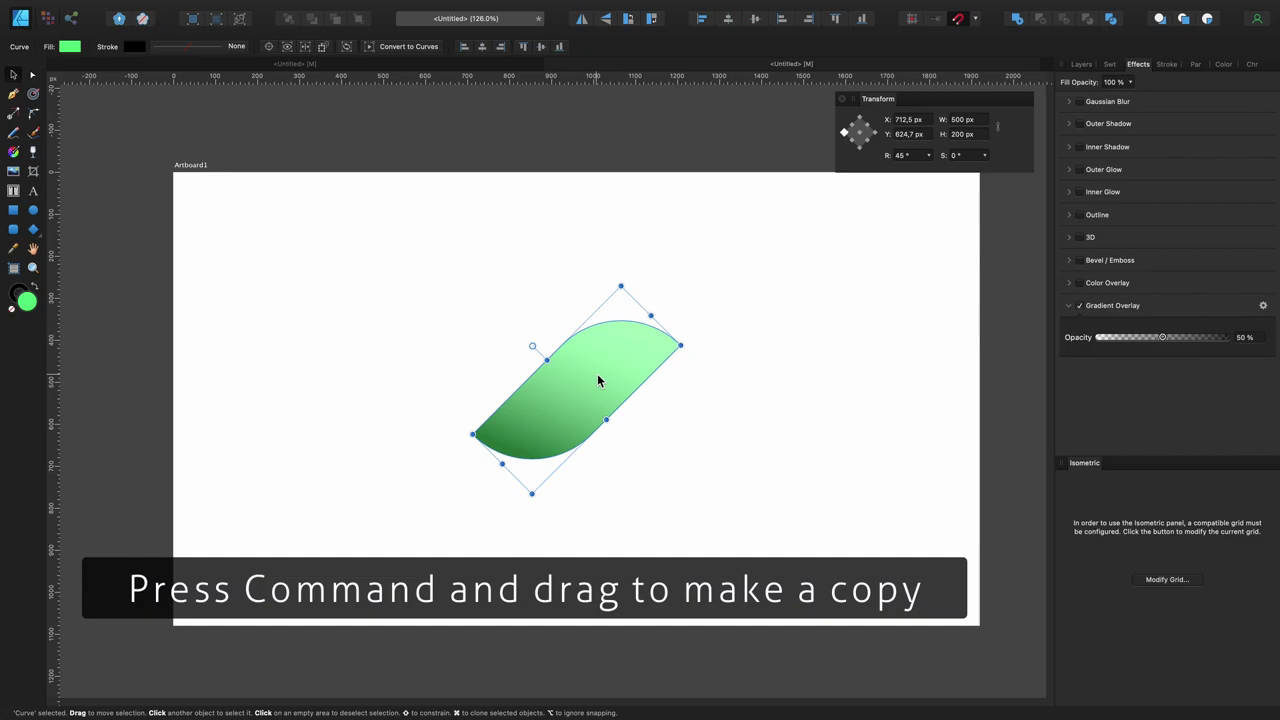
left_click_drag(598, 380, 480, 380)
left_click(691, 420)
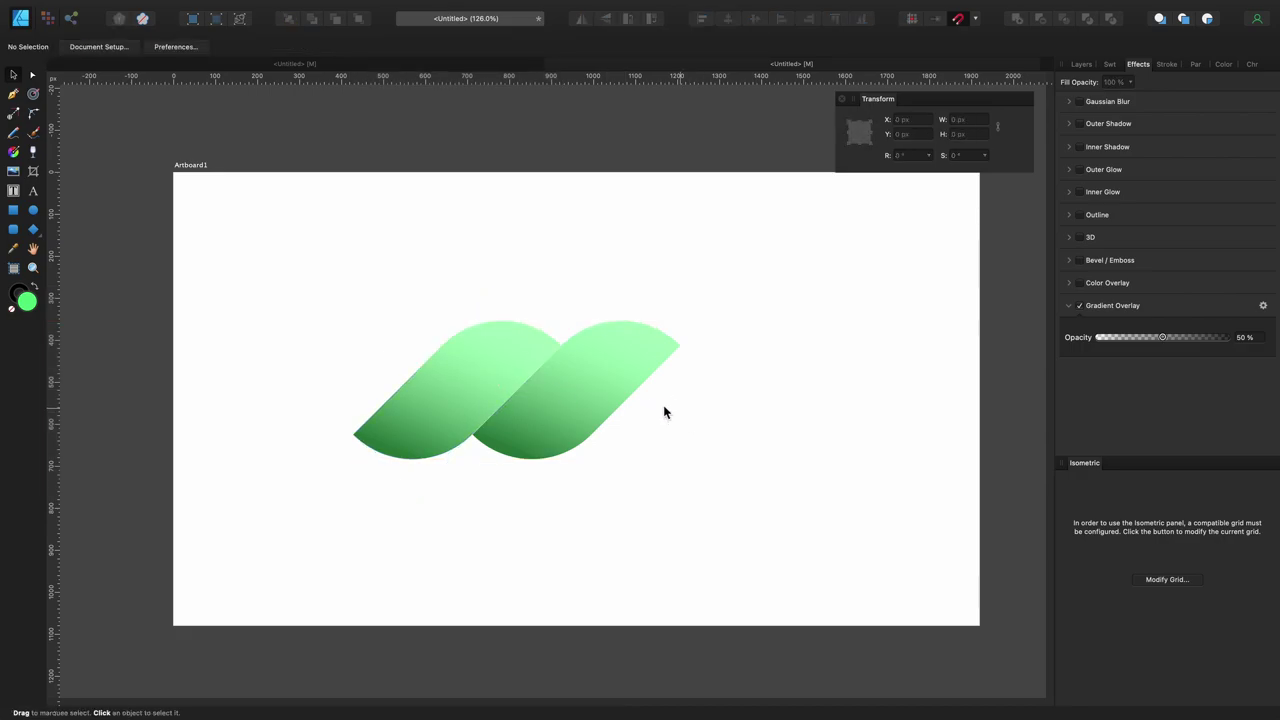
left_click(494, 377)
left_click_drag(494, 377, 495, 377)
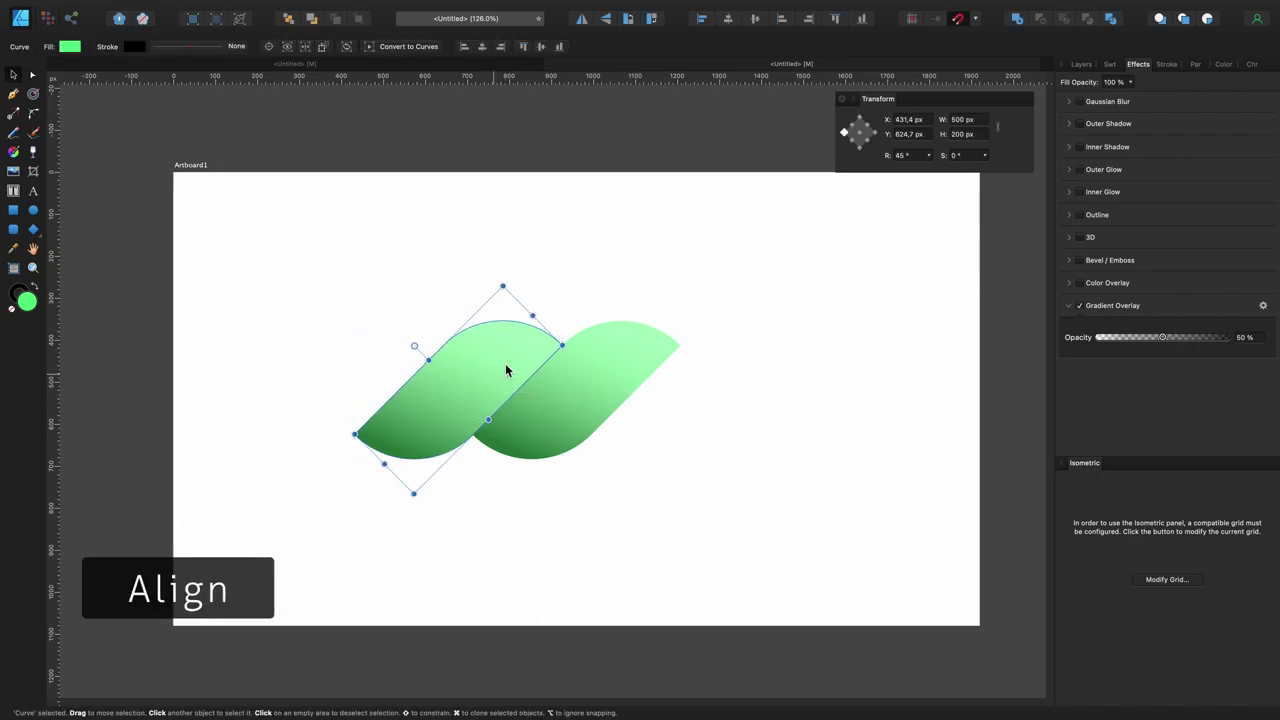
left_click(575, 288)
left_click_drag(505, 368, 506, 370)
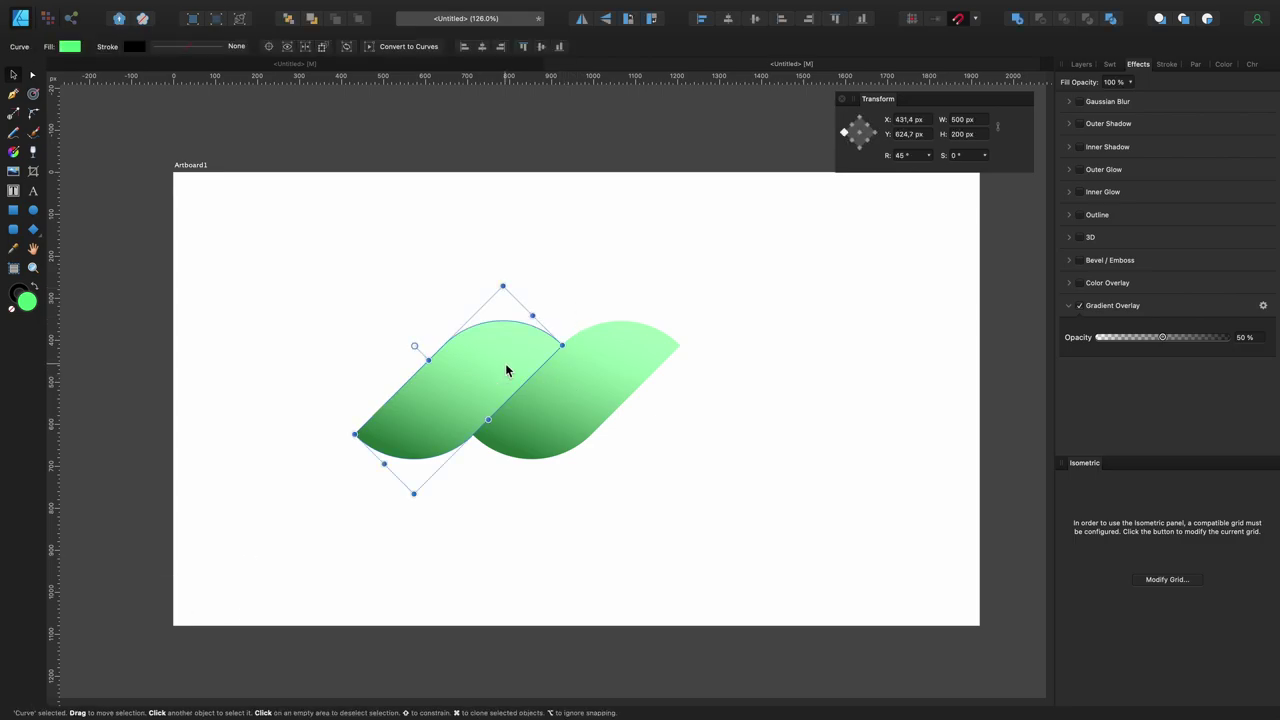
left_click(577, 256)
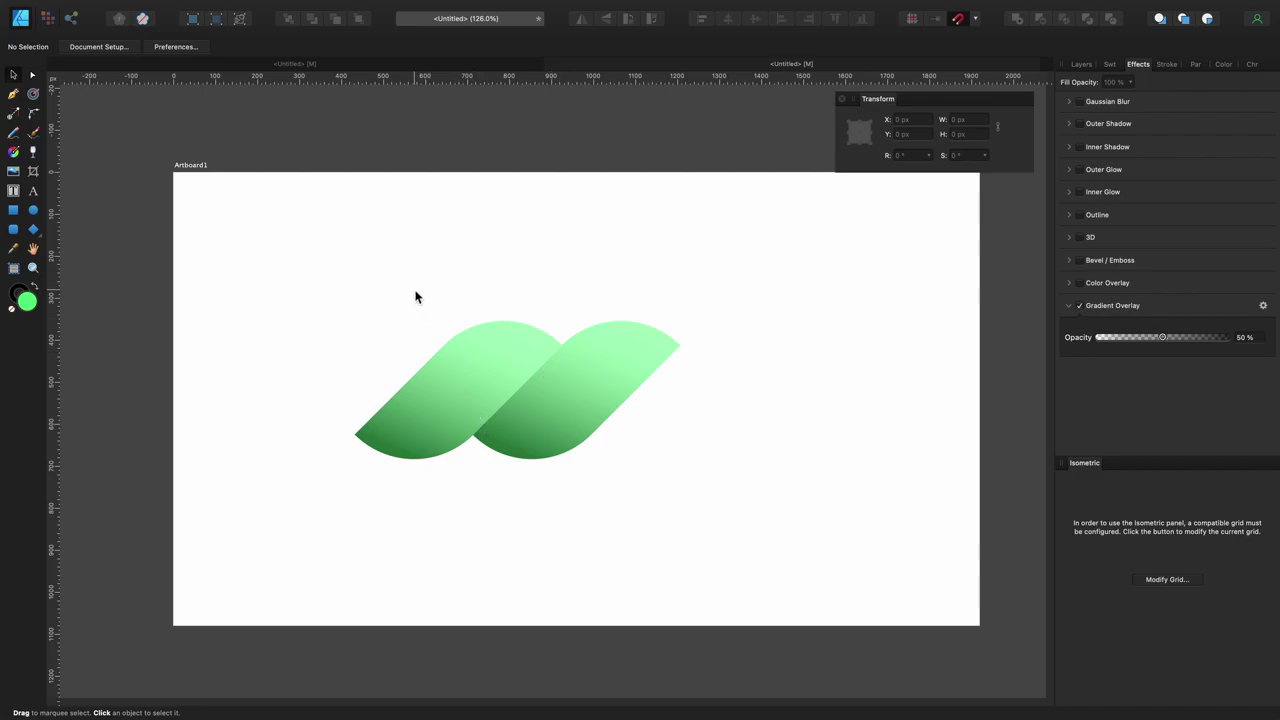
Duplicate the leaf pair, then copy all four leaves to extend the rope across the artboard
left_click_drag(413, 292, 634, 432)
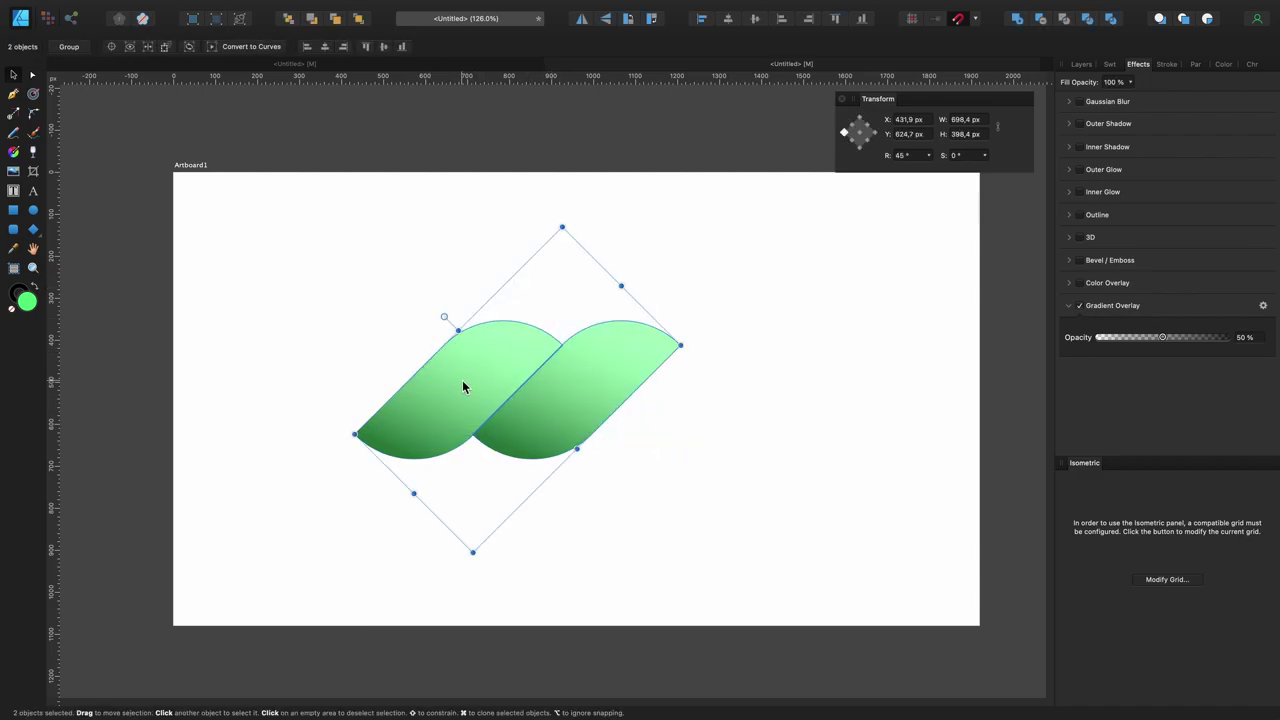
left_click_drag(475, 387, 693, 390)
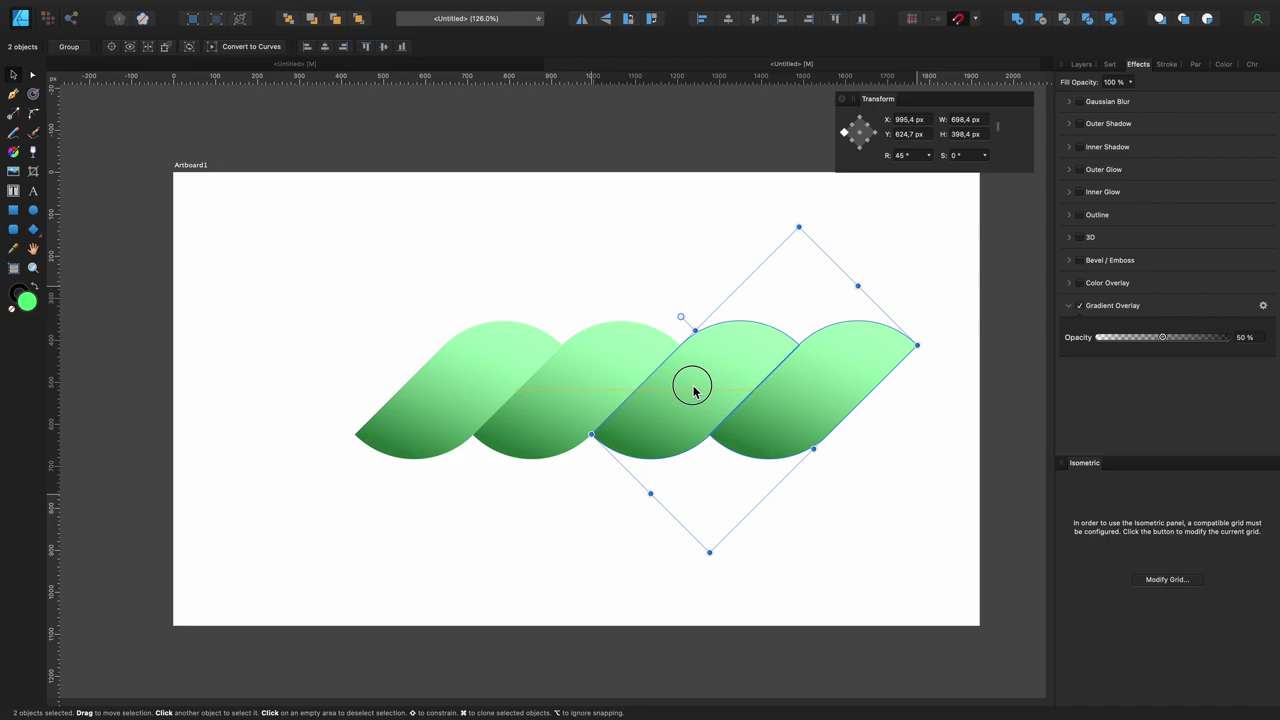
left_click(588, 537)
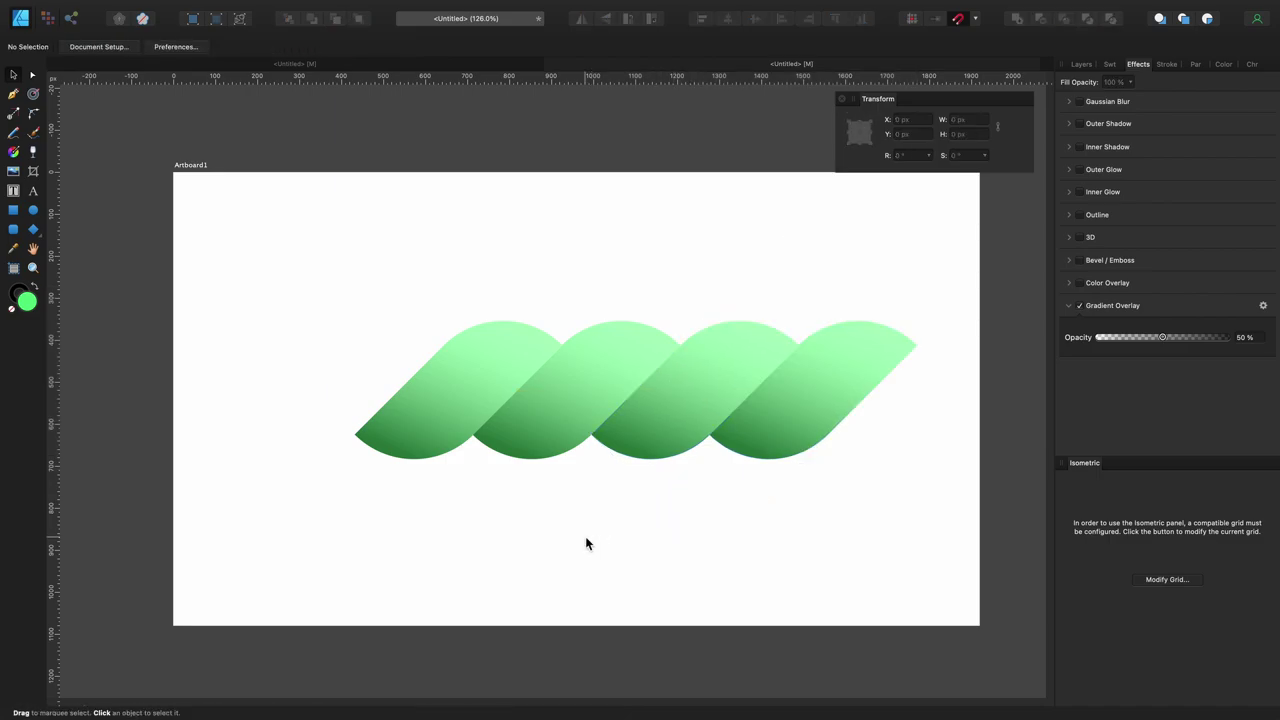
scroll(583, 536, "down", 1)
left_click_drag(384, 294, 817, 445)
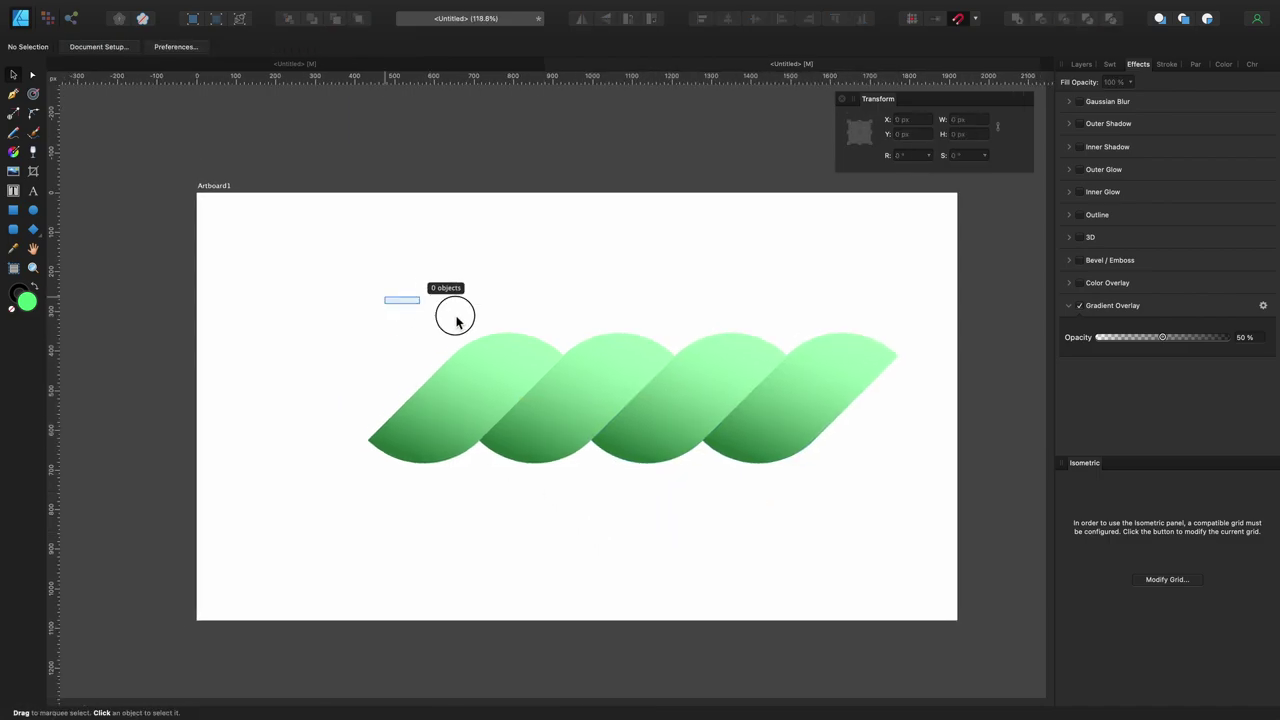
mouse_move(592, 400)
left_mouse_down()
mouse_move(752, 407)
mouse_move(380, 403)
mouse_move(308, 418)
left_mouse_up()
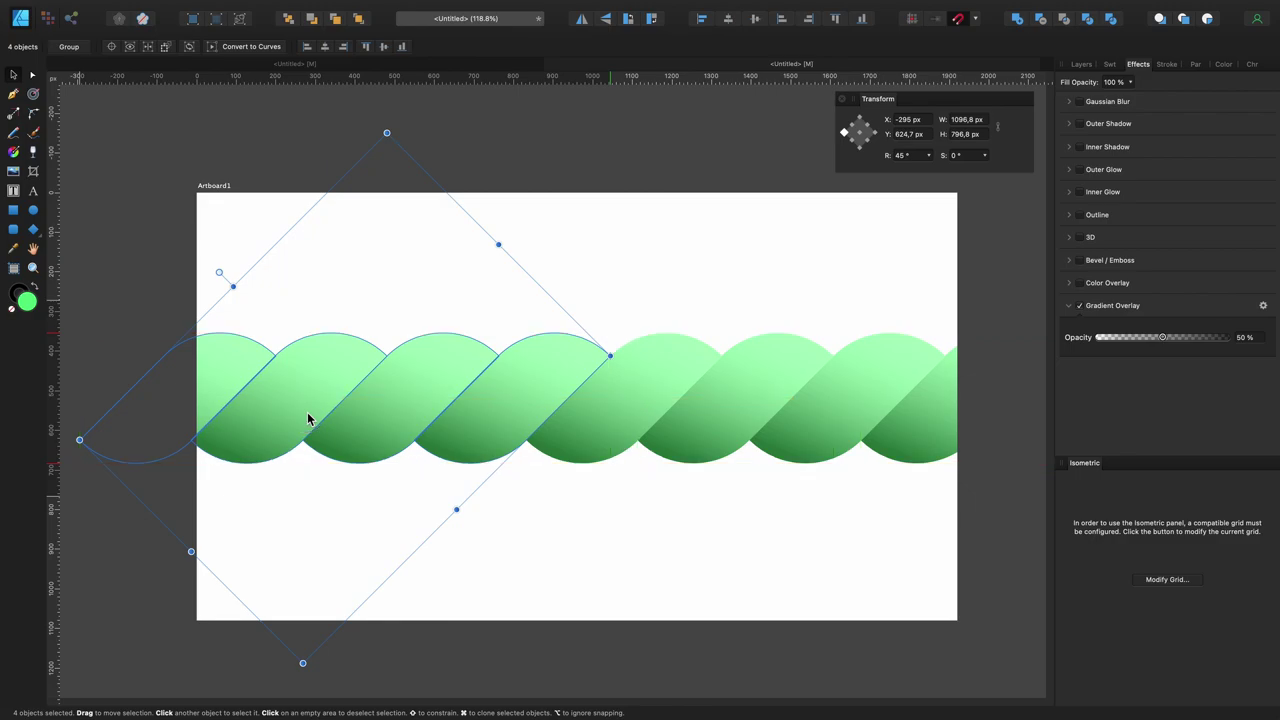
left_click(670, 562)
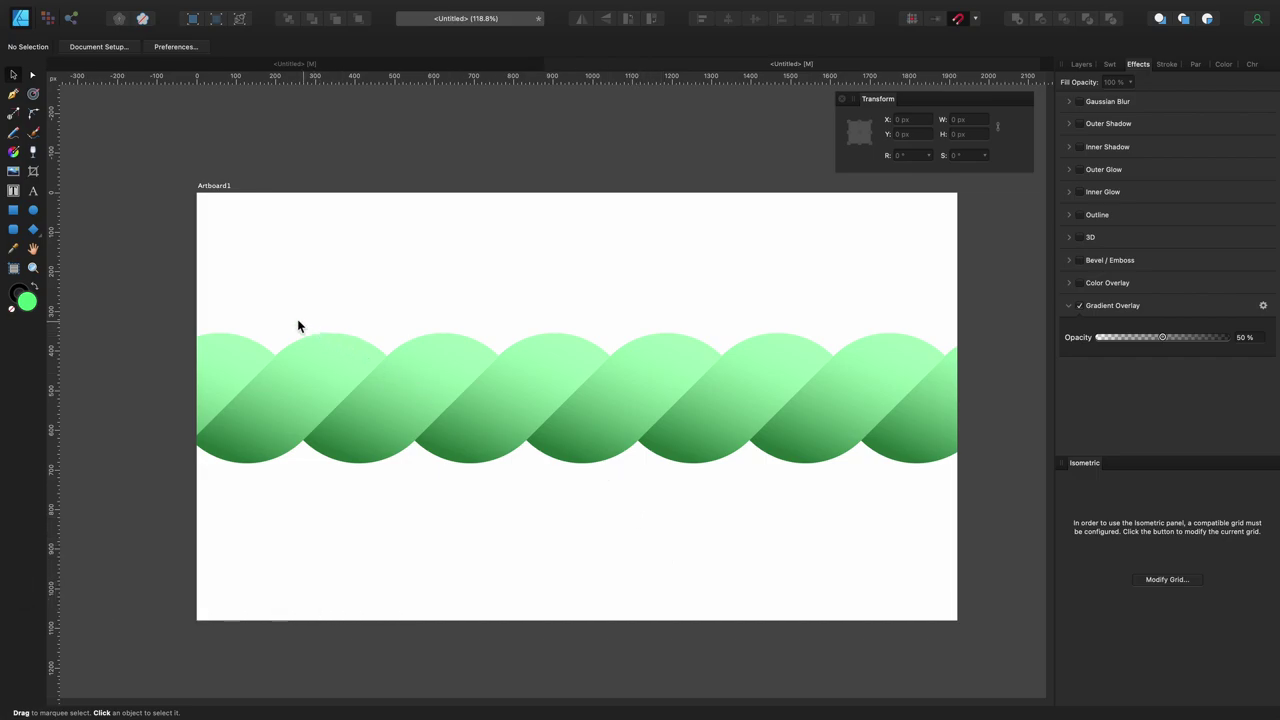
Draw a rectangle covering the whole artboard and fill it teal
left_click(12, 211)
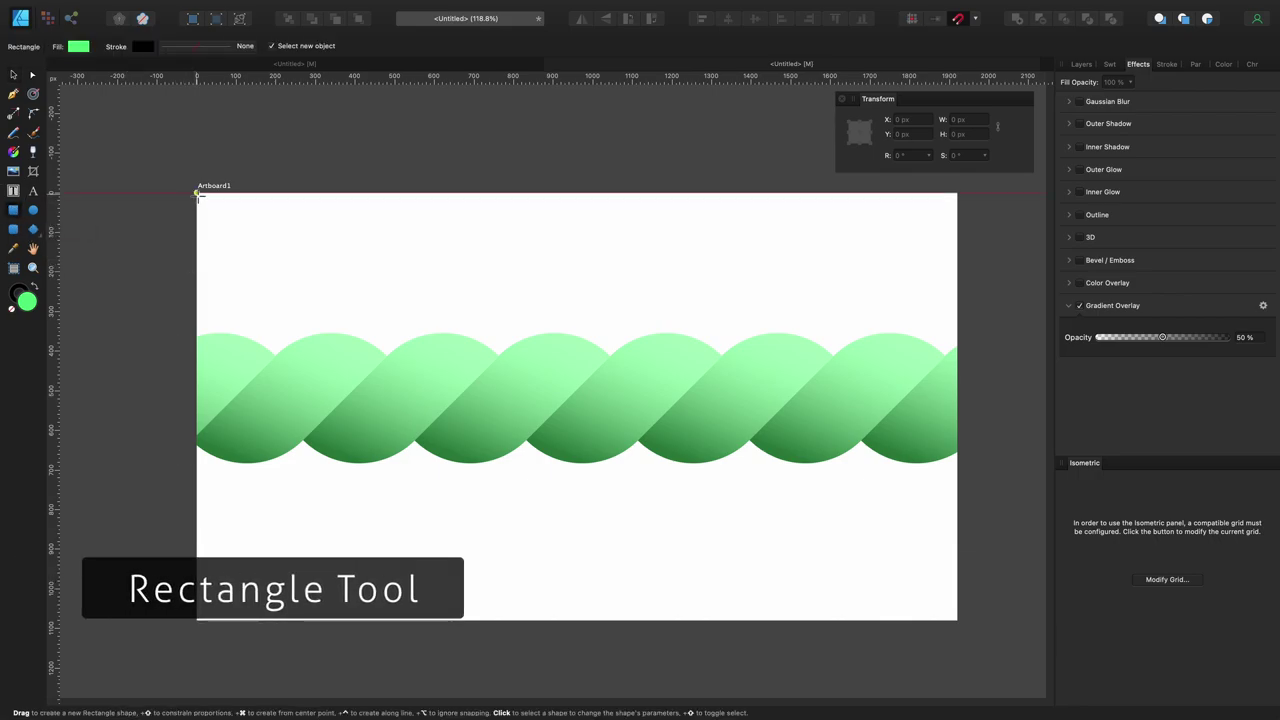
left_click_drag(197, 193, 956, 620)
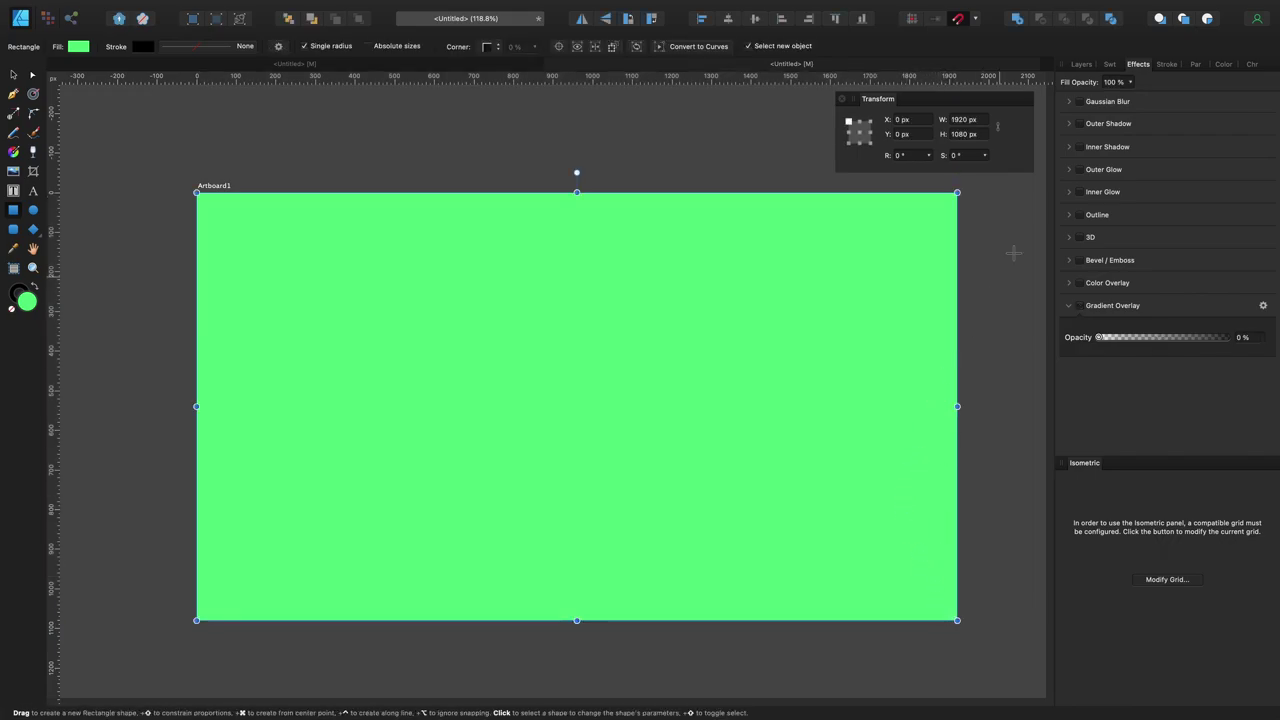
left_click(1110, 65)
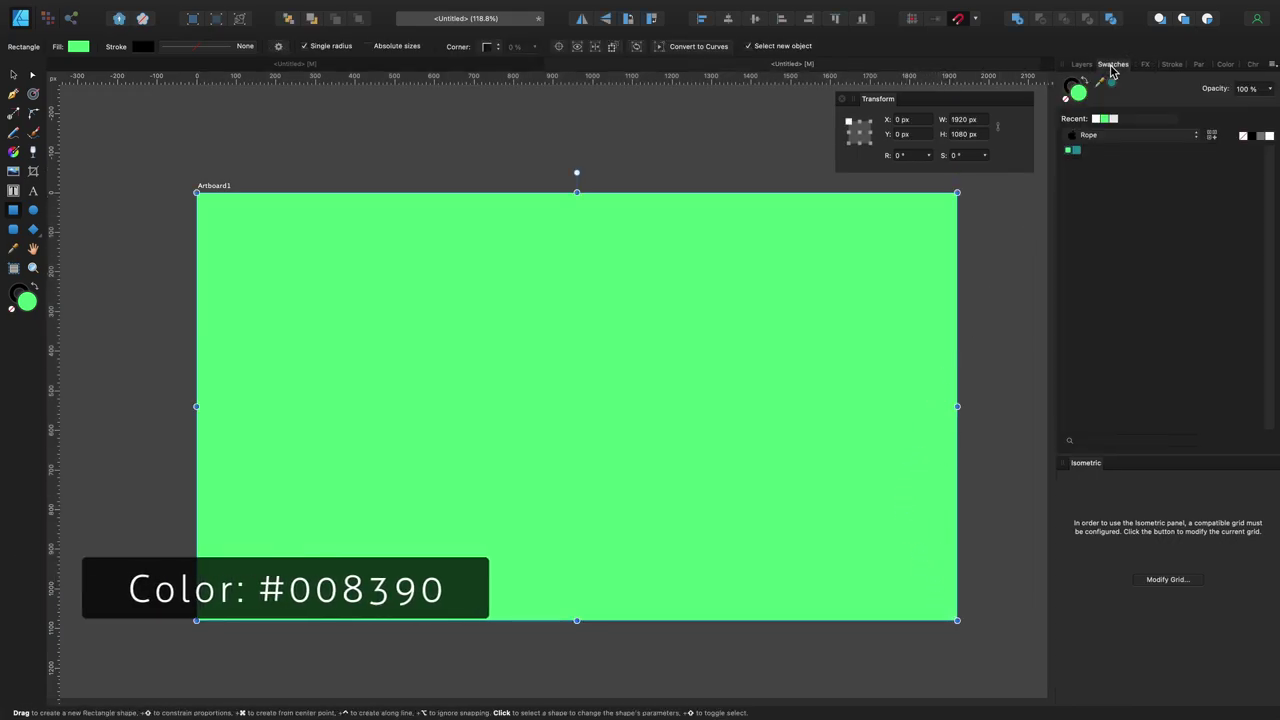
left_click(1077, 151)
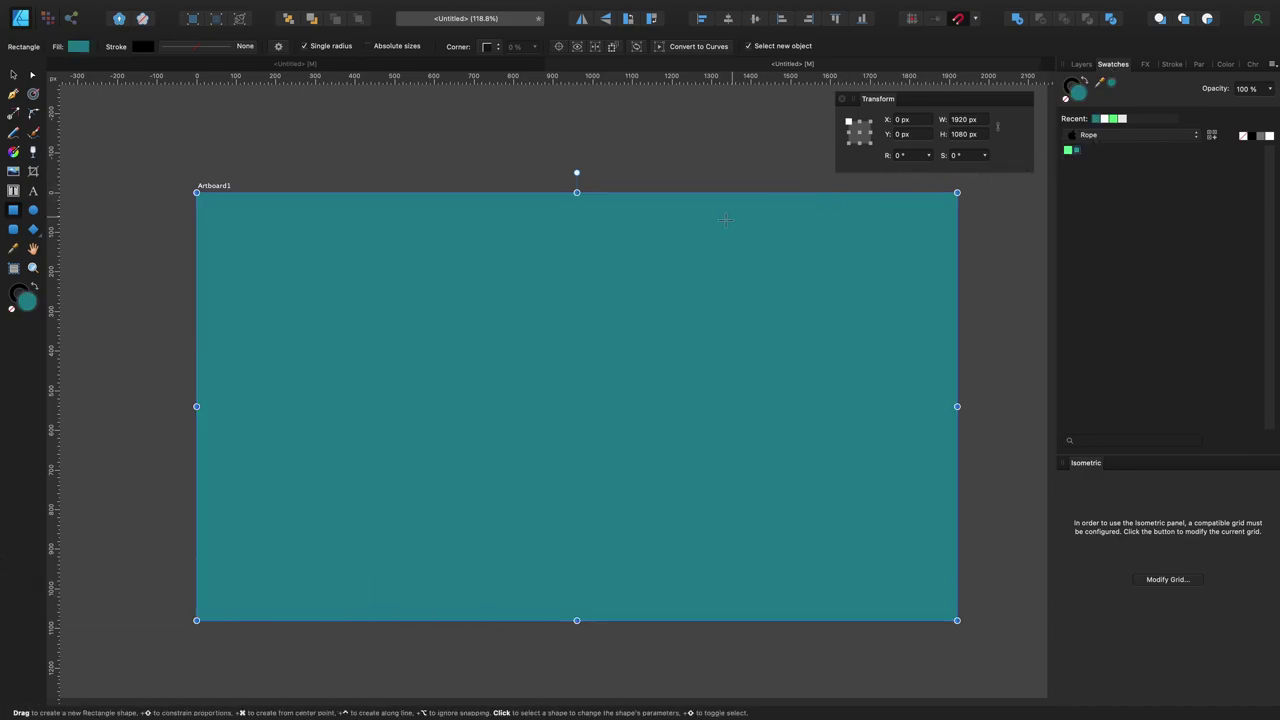
Send the teal rectangle behind the rope and deselect it
right_click(605, 274)
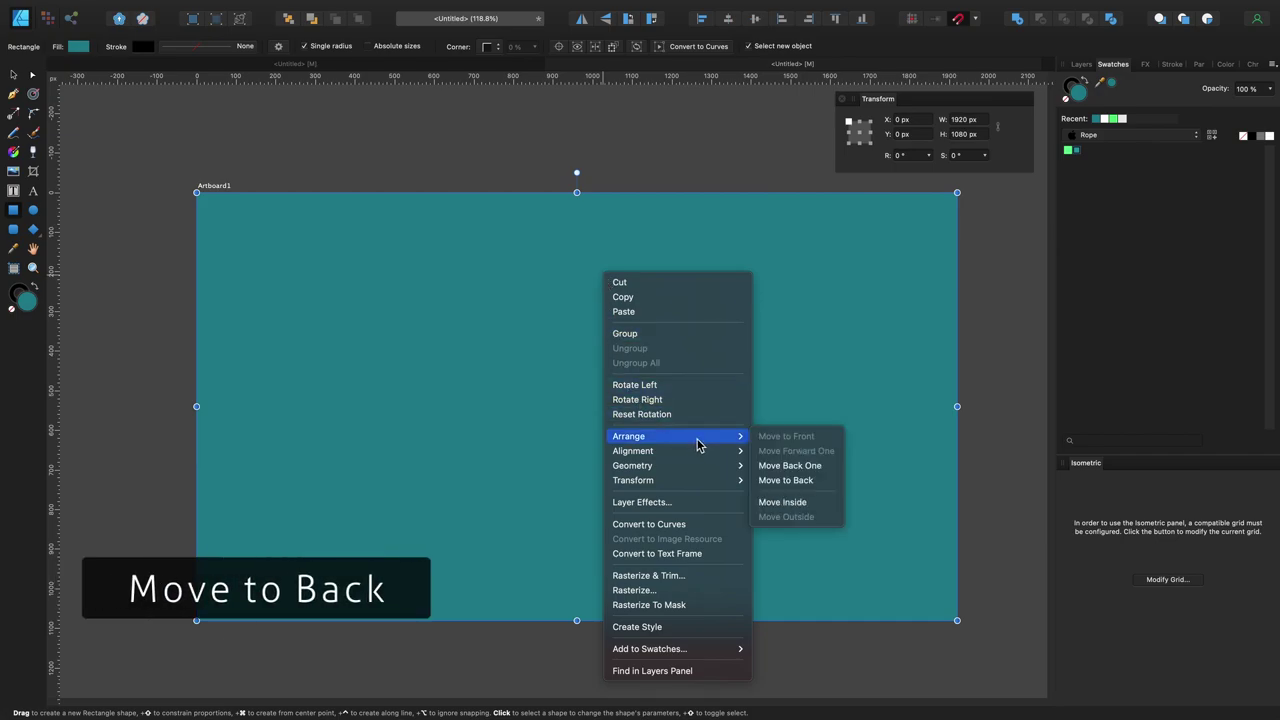
left_click(826, 484)
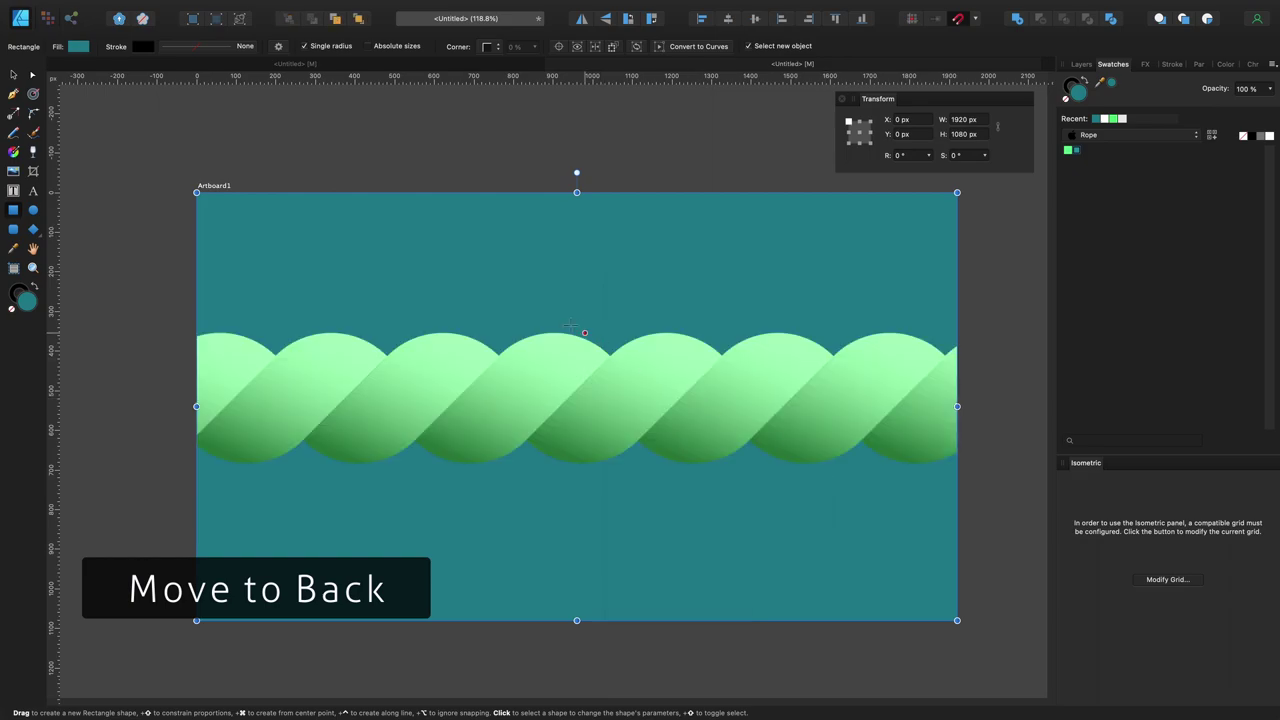
left_click(13, 75)
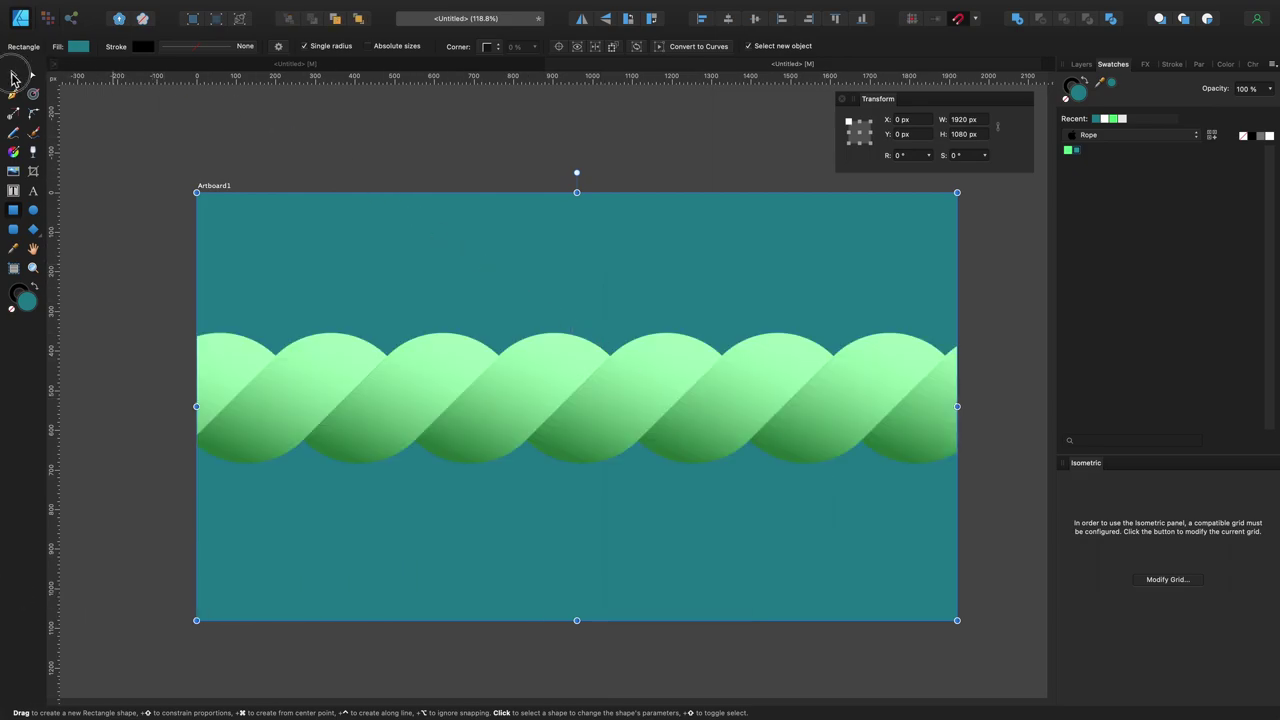
left_click(291, 126)
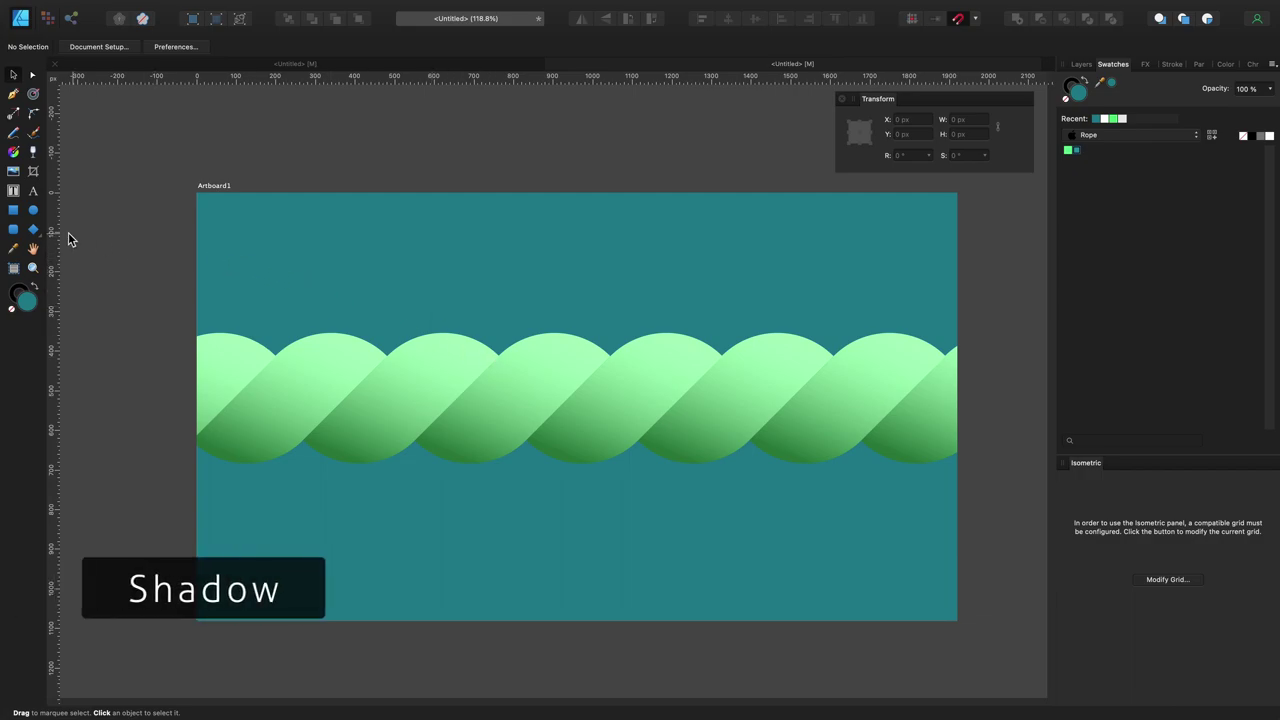
Draw a wide rectangle across the rope's lower half and move it back one layer
left_click(13, 211)
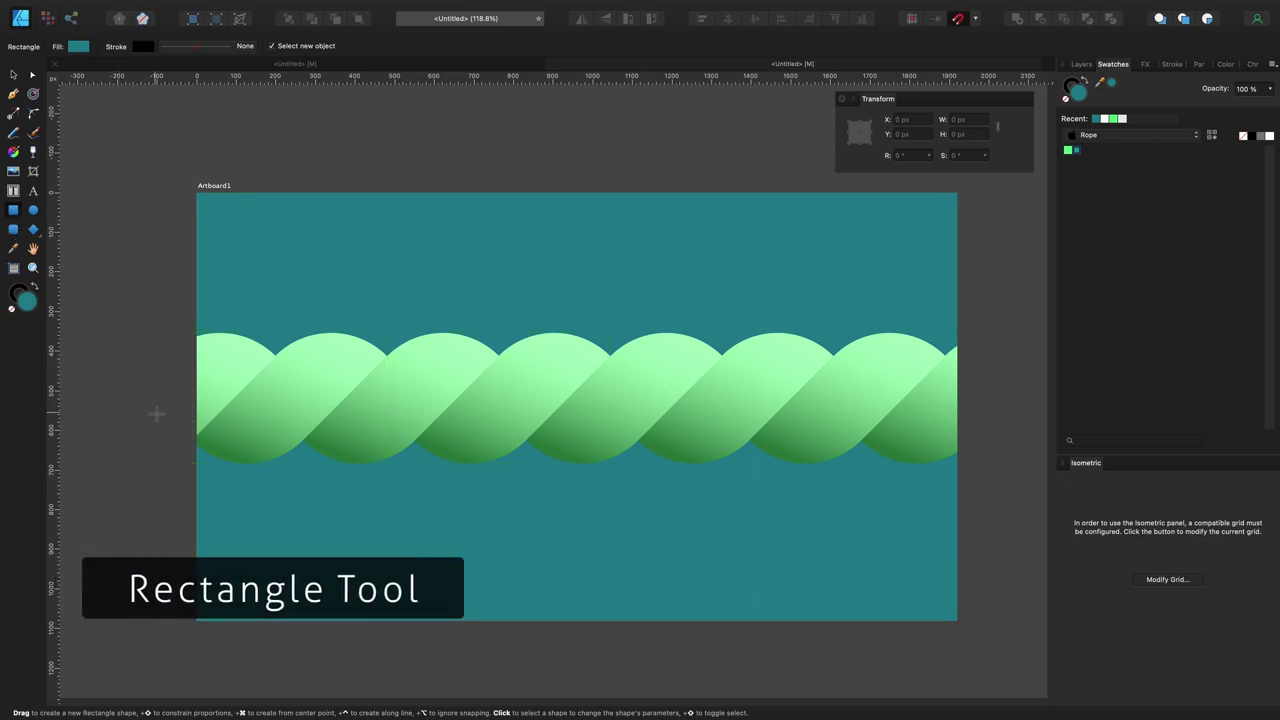
mouse_move(158, 414)
left_mouse_down()
mouse_move(951, 508)
mouse_move(992, 500)
left_mouse_up()
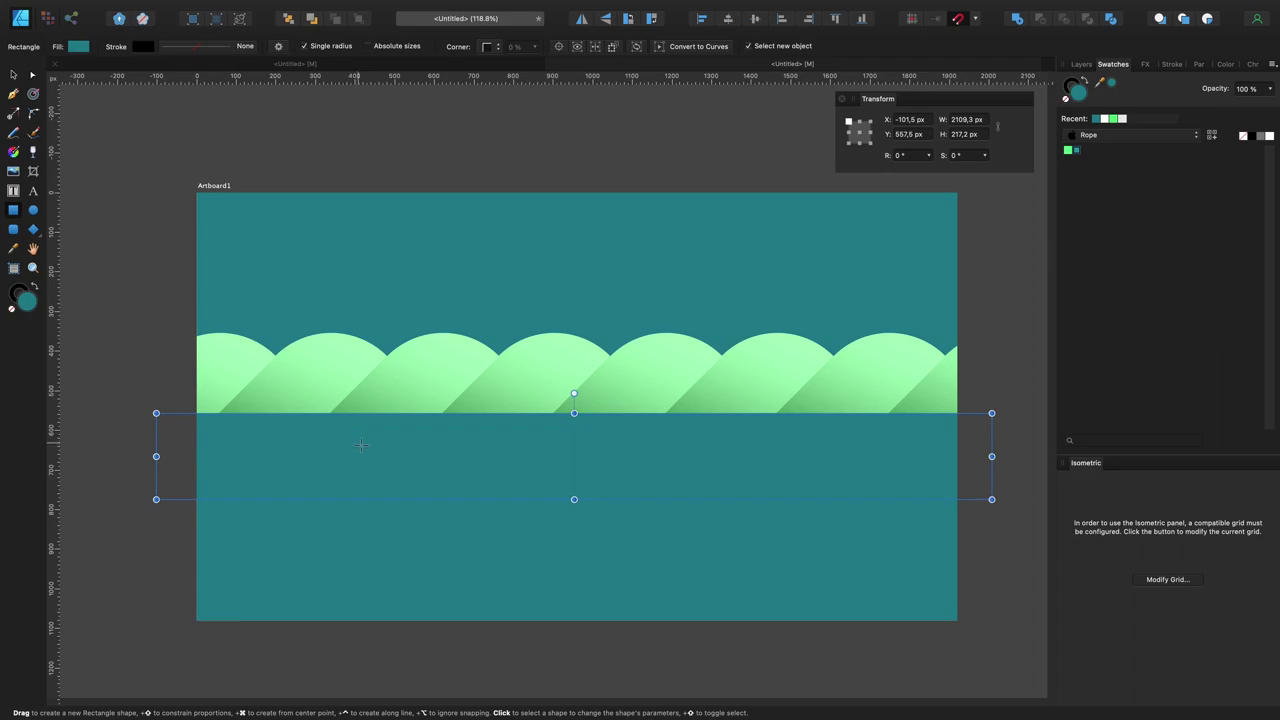
right_click(511, 428)
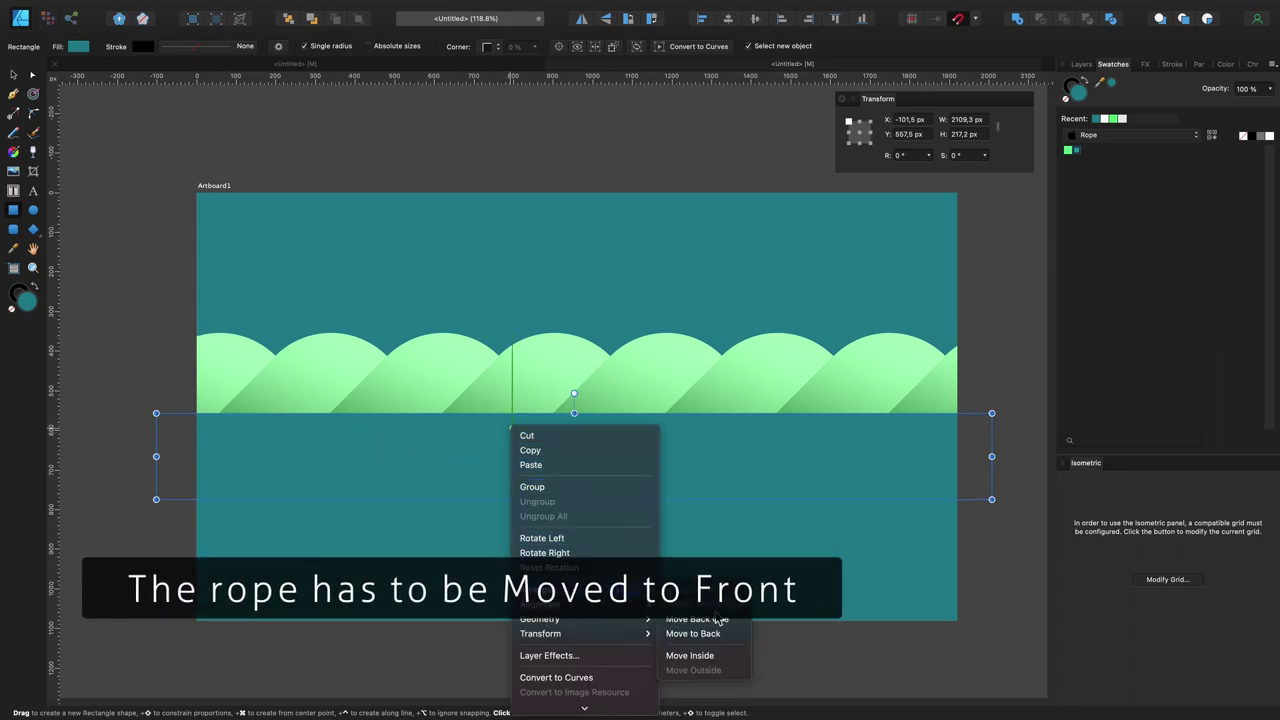
left_click(722, 620)
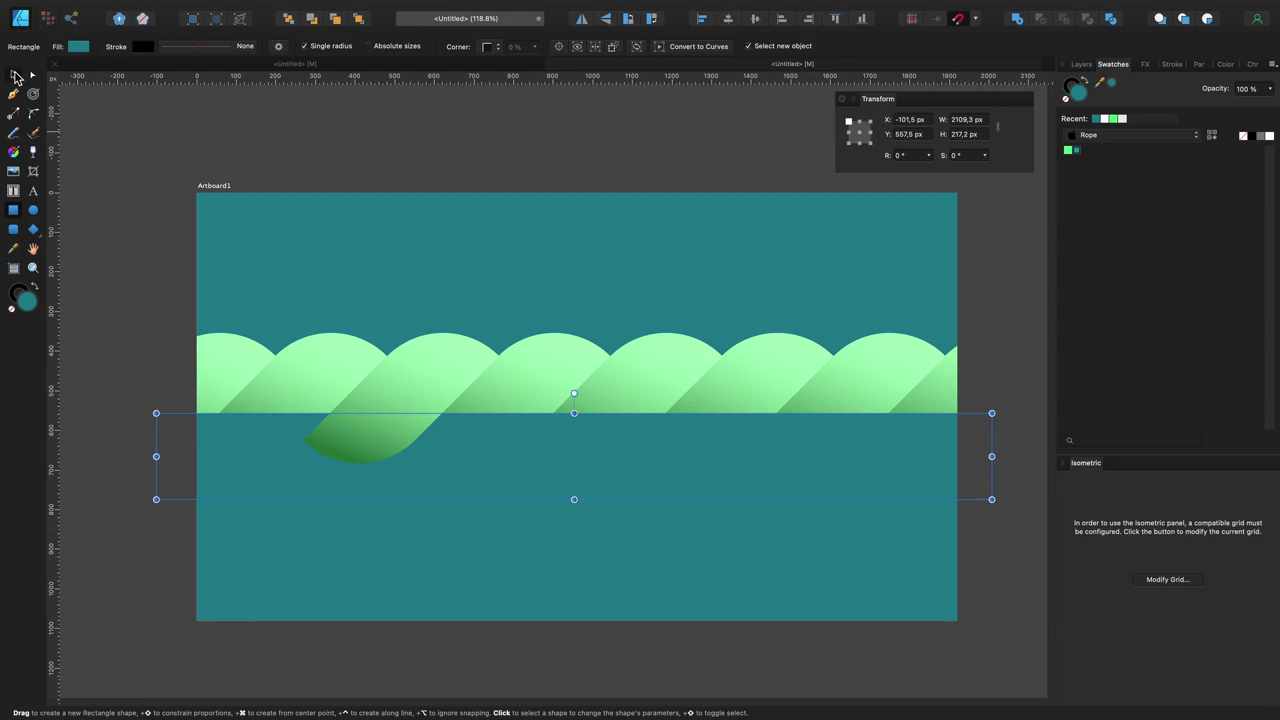
Bring all the rope strands to the front, then select the strip rectangle
left_click(14, 75)
left_click(224, 359)
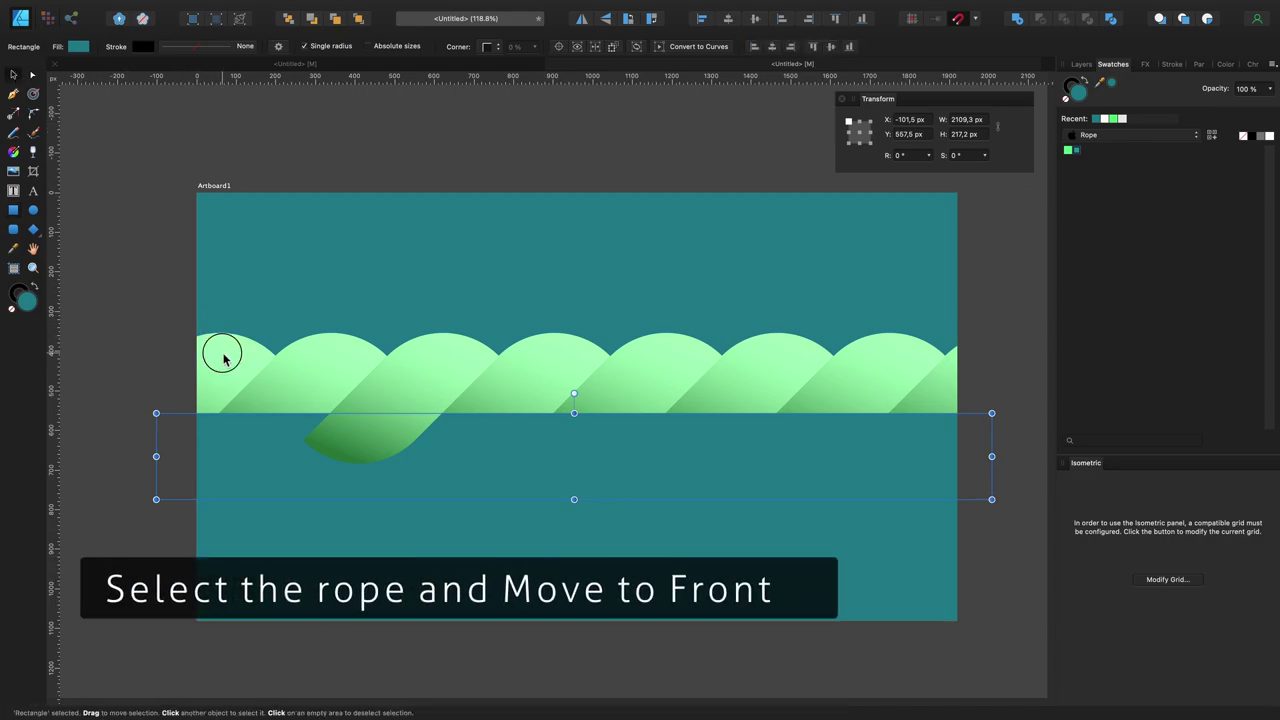
left_click(537, 369, "shift")
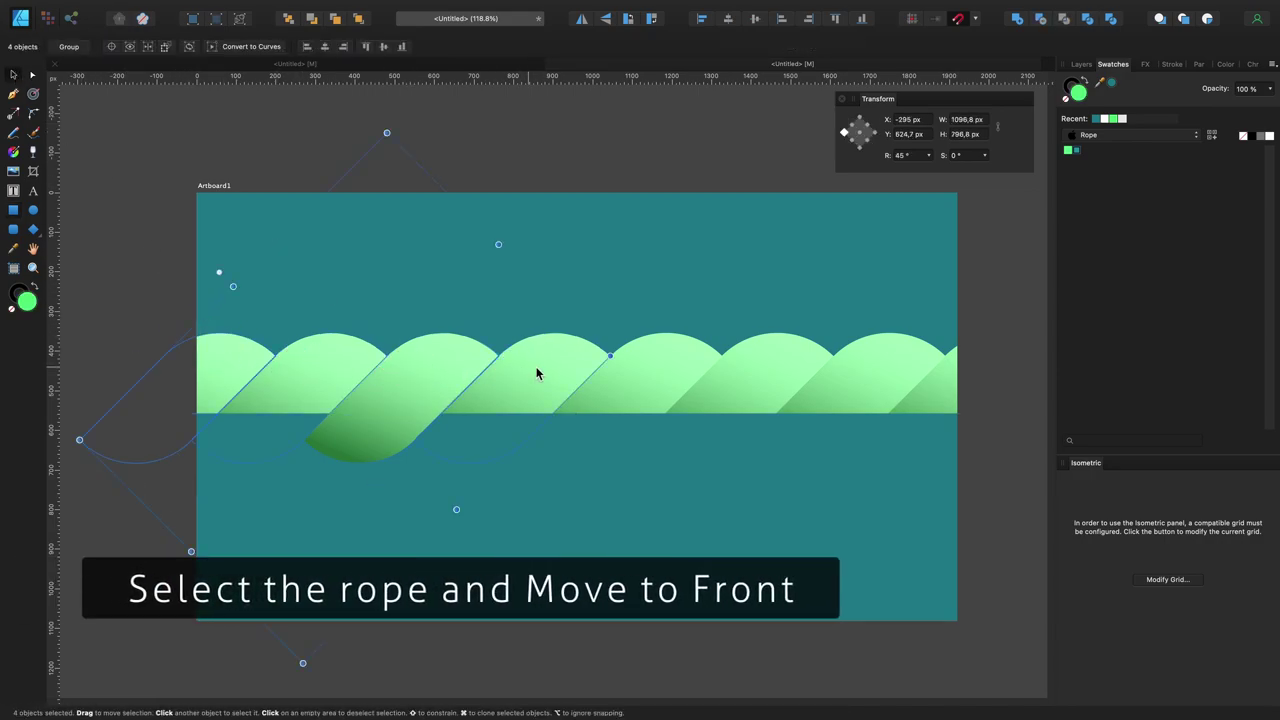
left_click(651, 371, "shift")
left_click(757, 374, "shift")
left_click(850, 377, "shift")
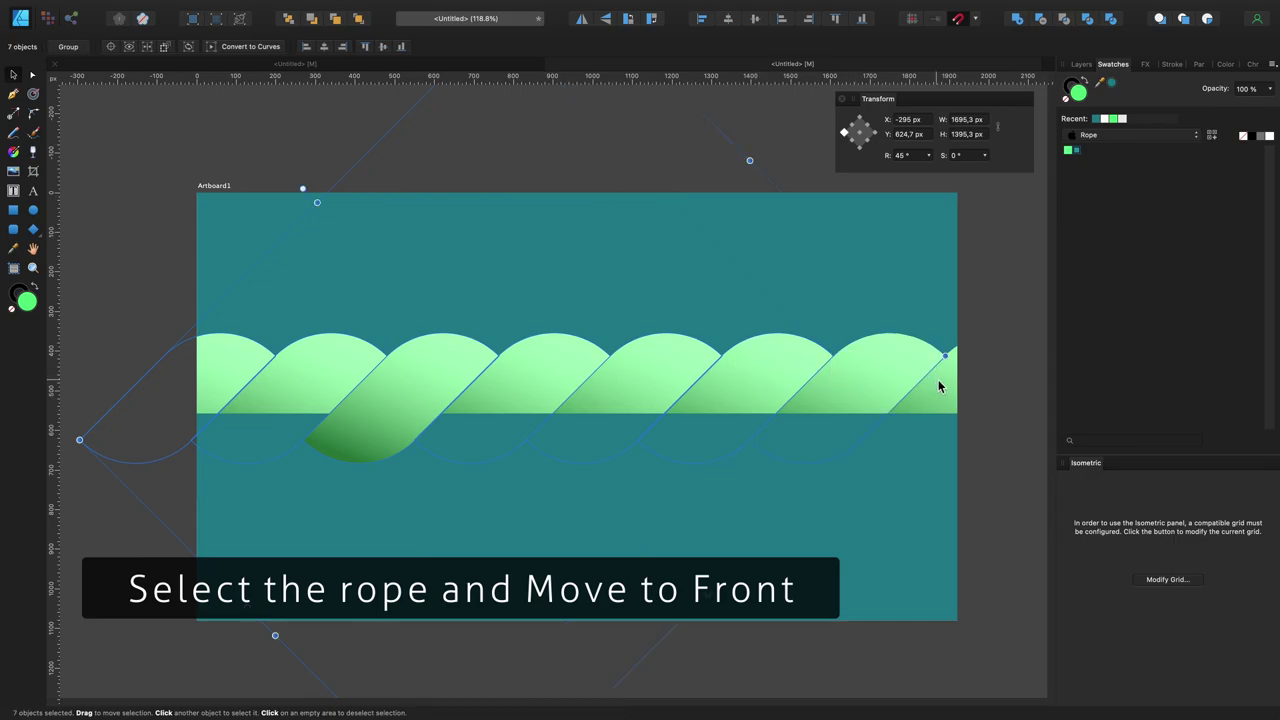
left_click(941, 387, "shift")
right_click(941, 387)
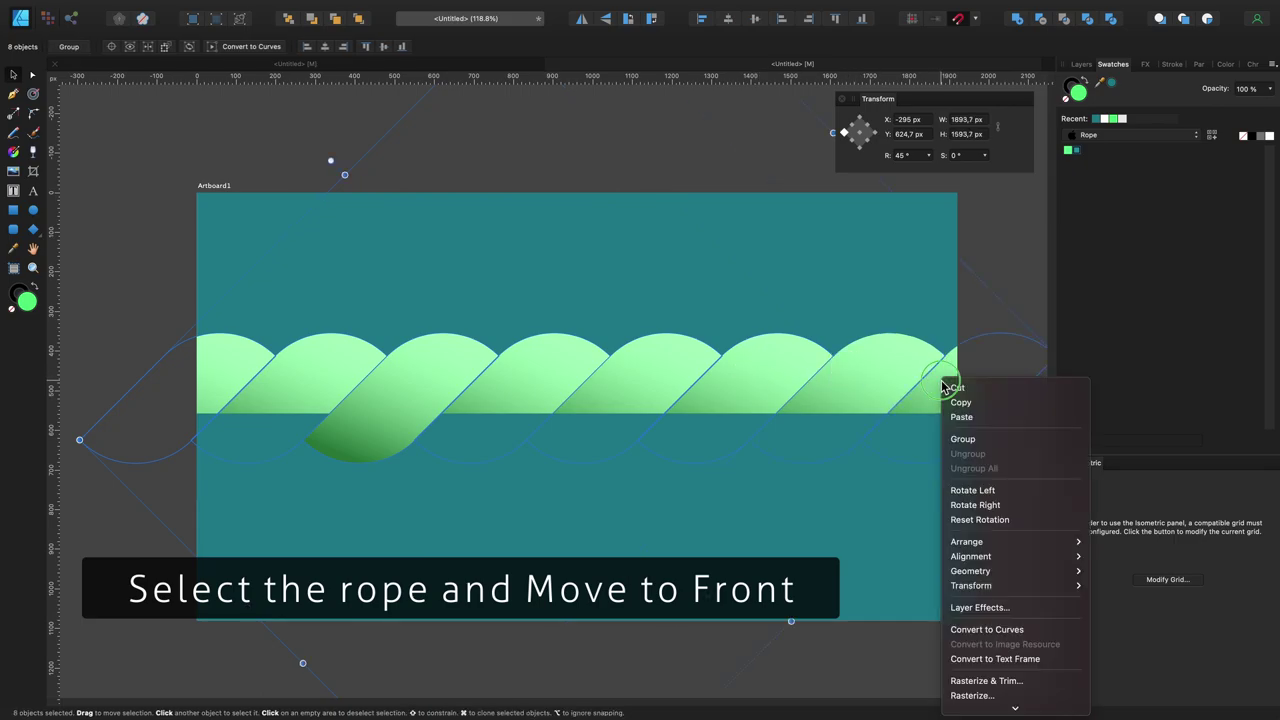
mouse_move(1012, 541)
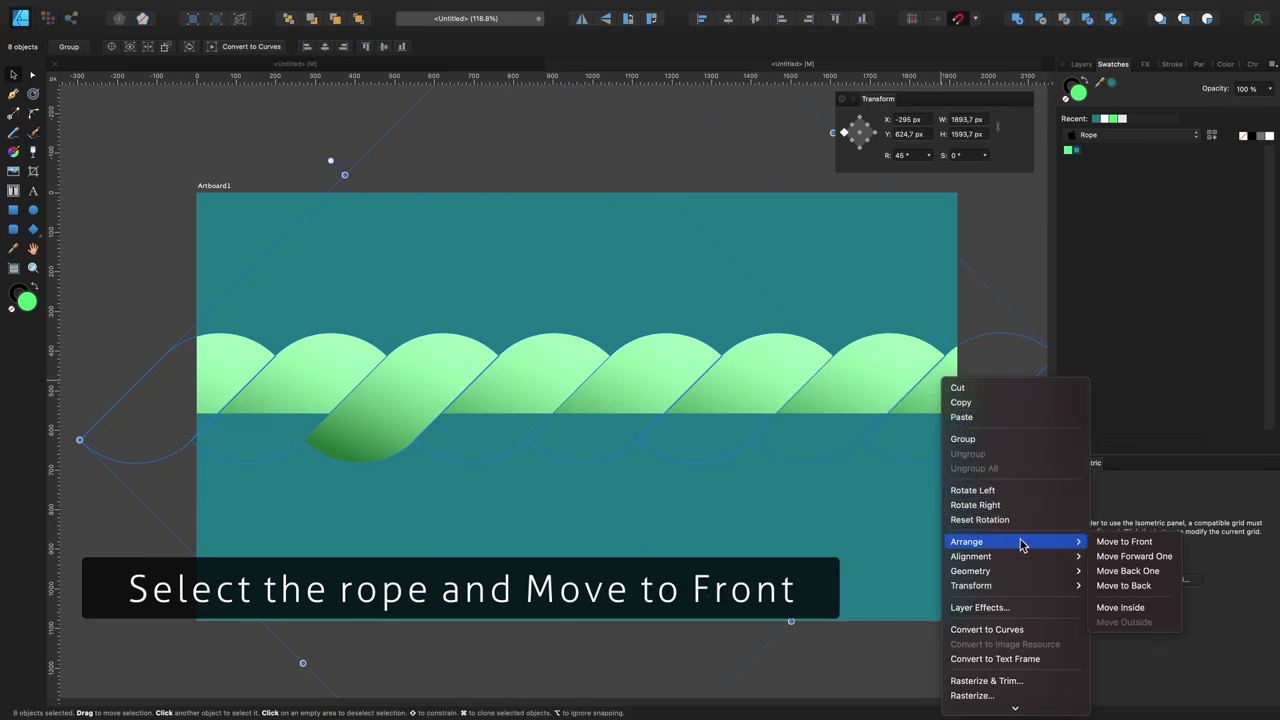
left_click(1172, 545)
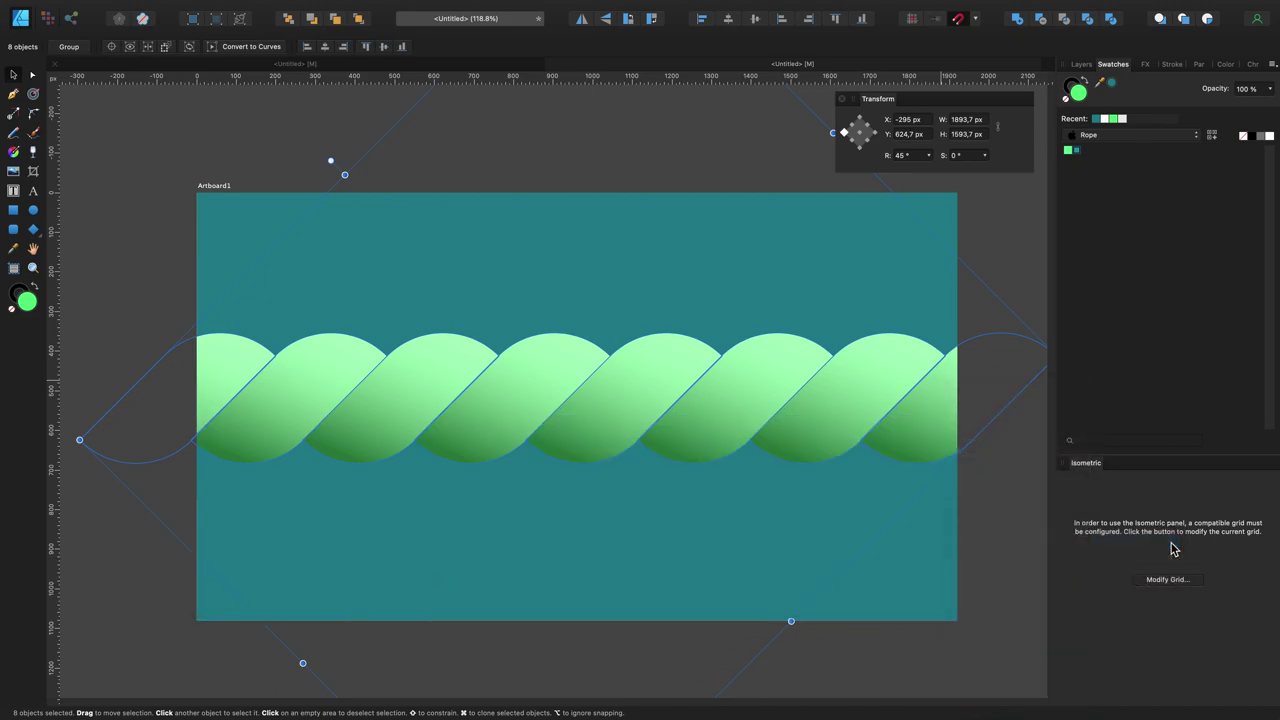
left_click(1012, 505)
left_click(656, 478)
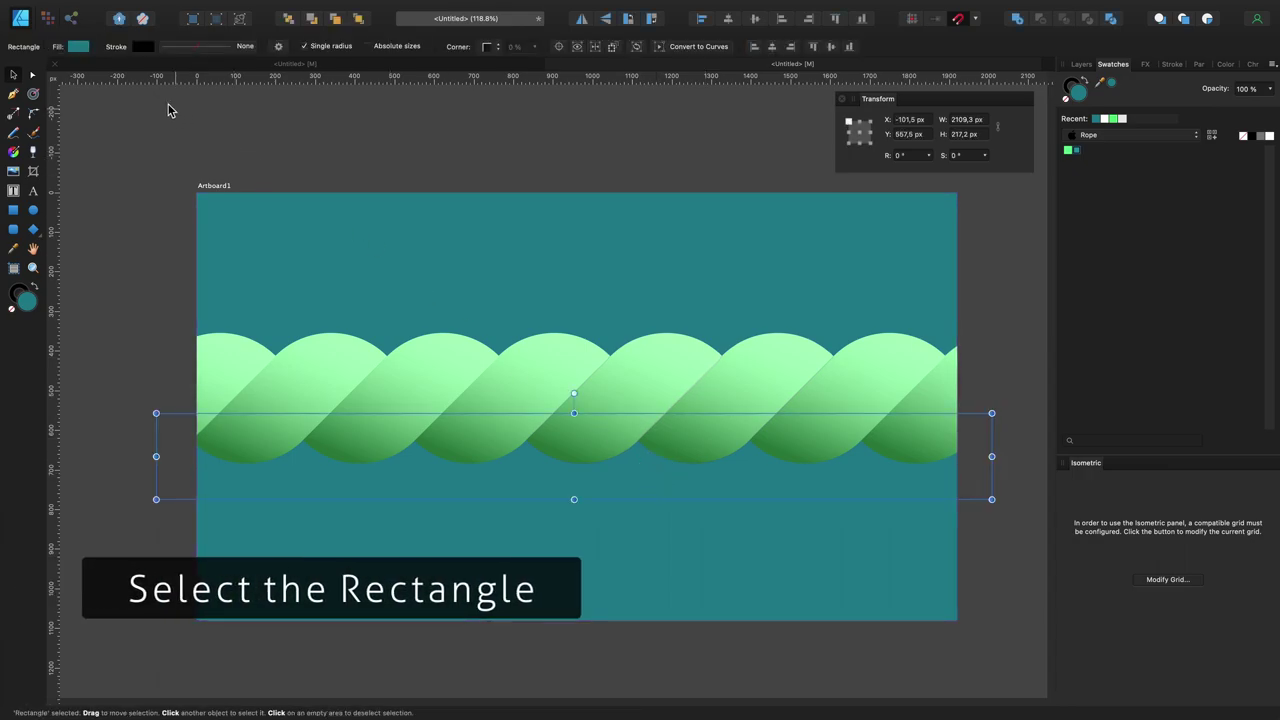
Make the strip's fill black and lower its layer opacity to 20%
left_click(79, 47)
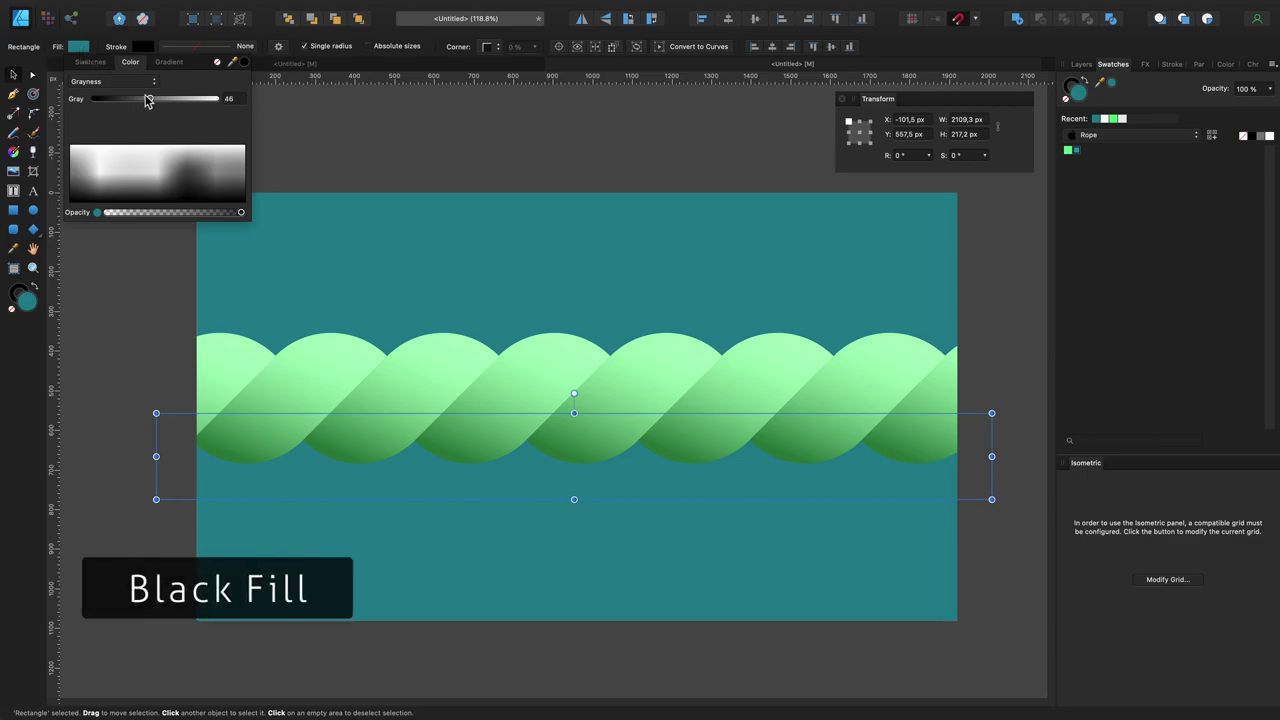
left_click_drag(151, 98, 94, 98)
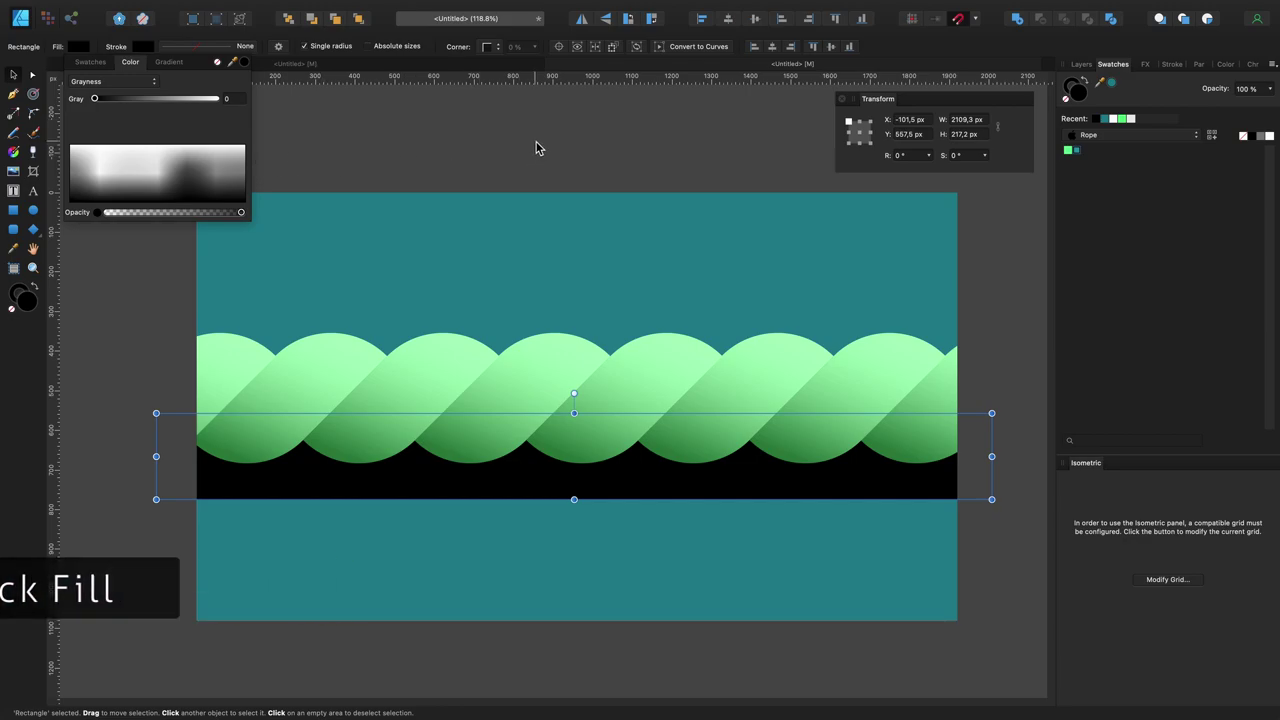
left_click(1080, 65)
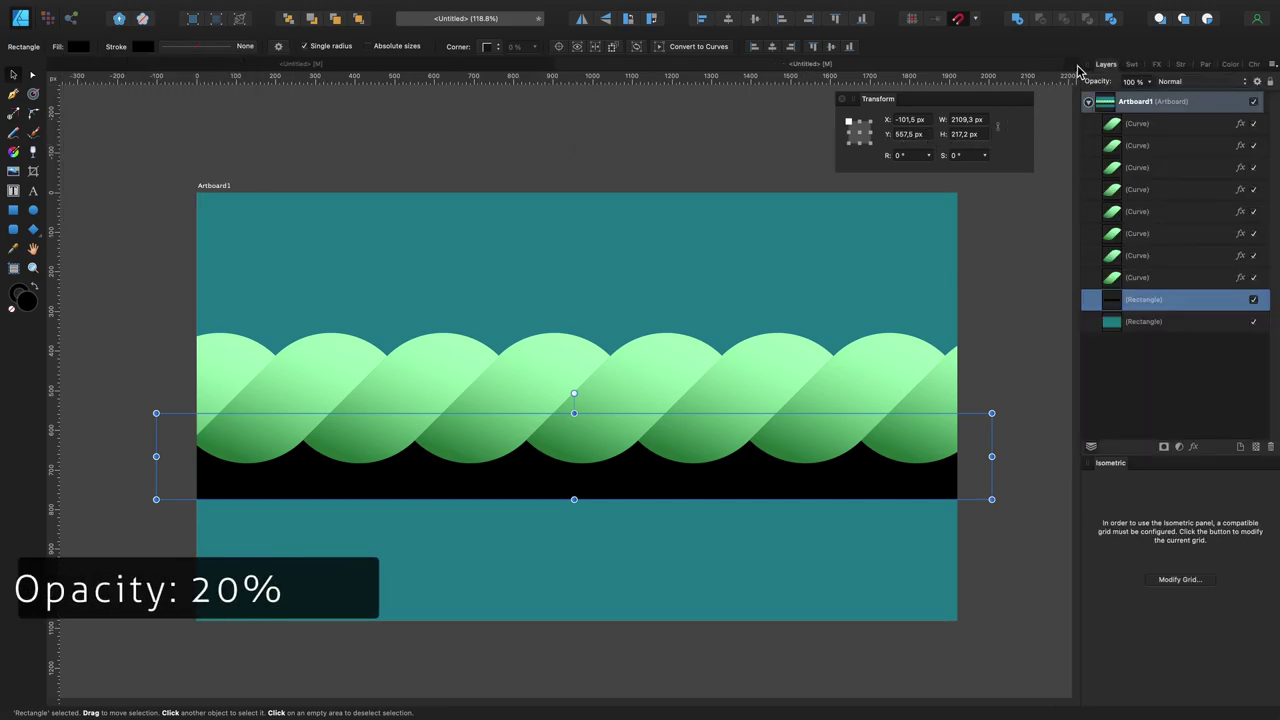
left_click(1150, 83)
left_click_drag(1150, 97, 1064, 112)
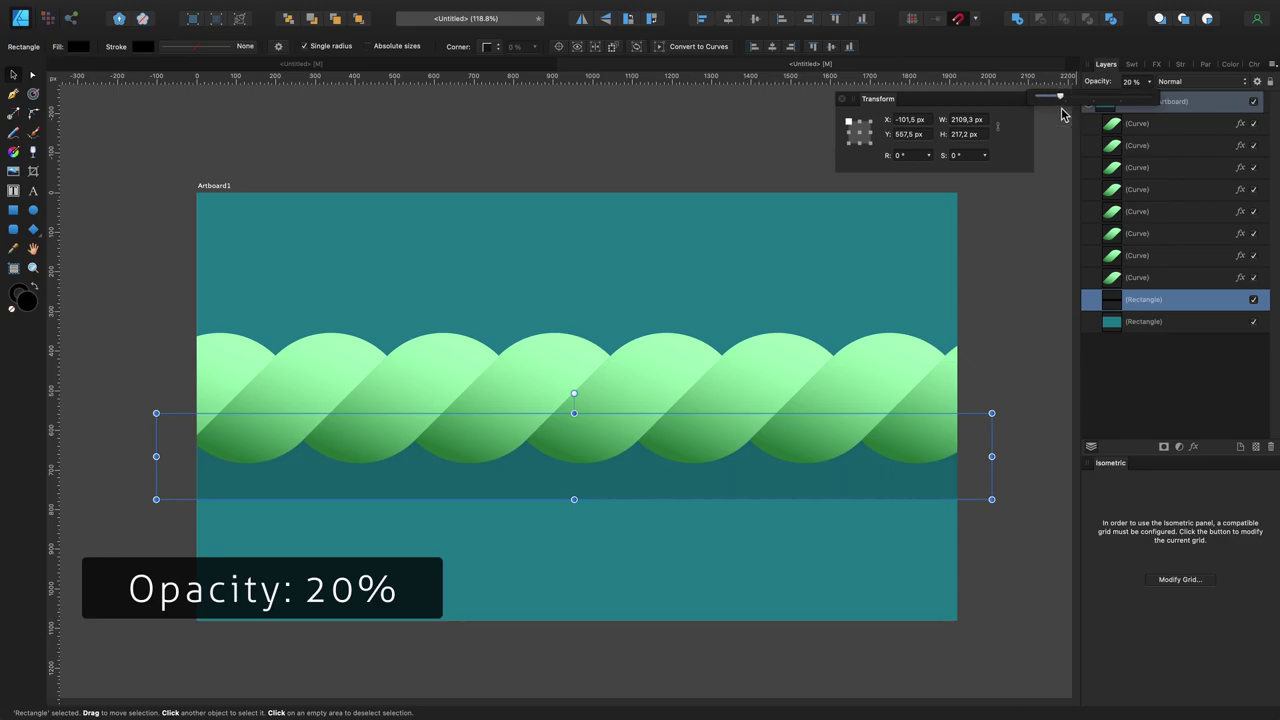
Add a 30 px Gaussian Blur to the black strip and deselect to view the shadow
left_click(1158, 65)
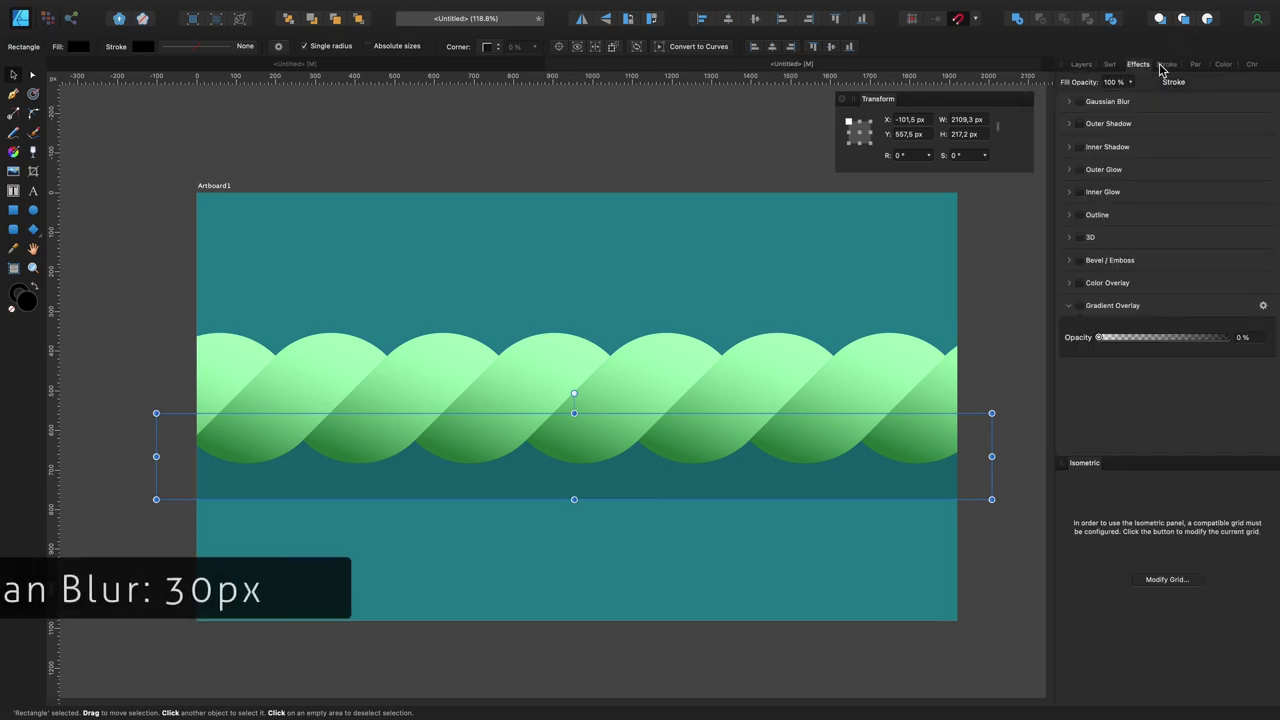
left_click(1069, 102)
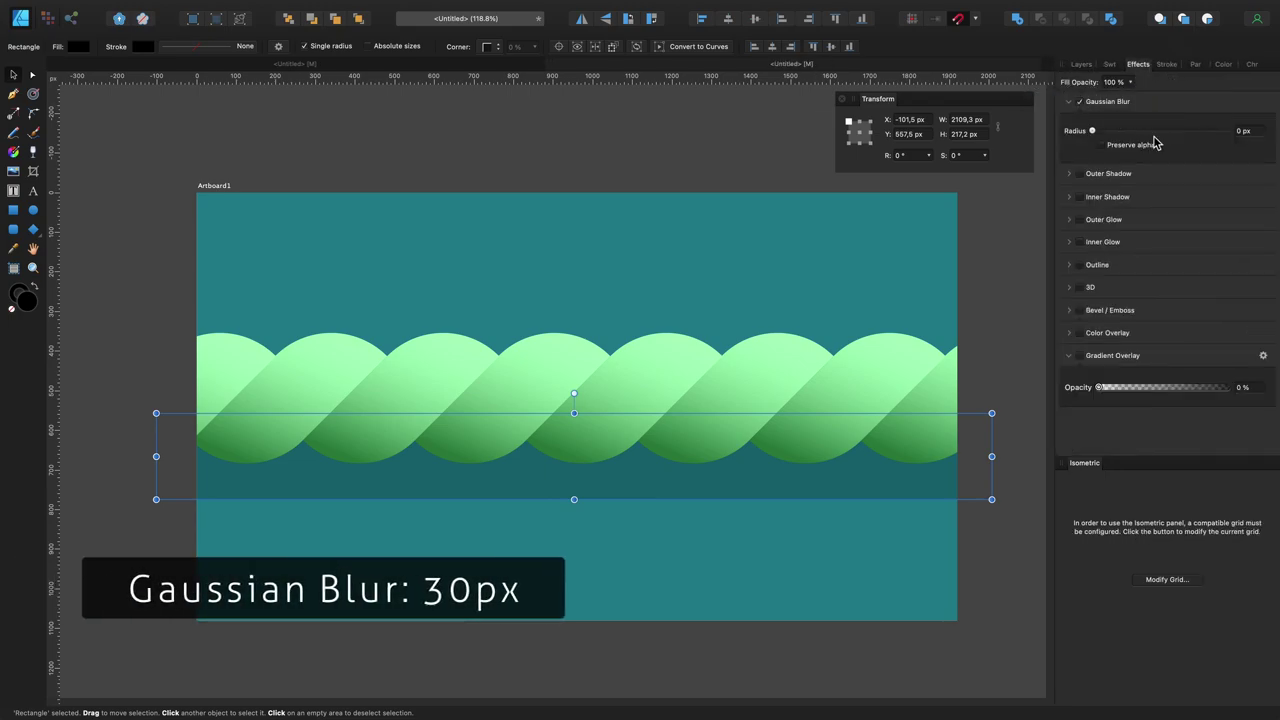
scroll(1250, 136, "up", 10)
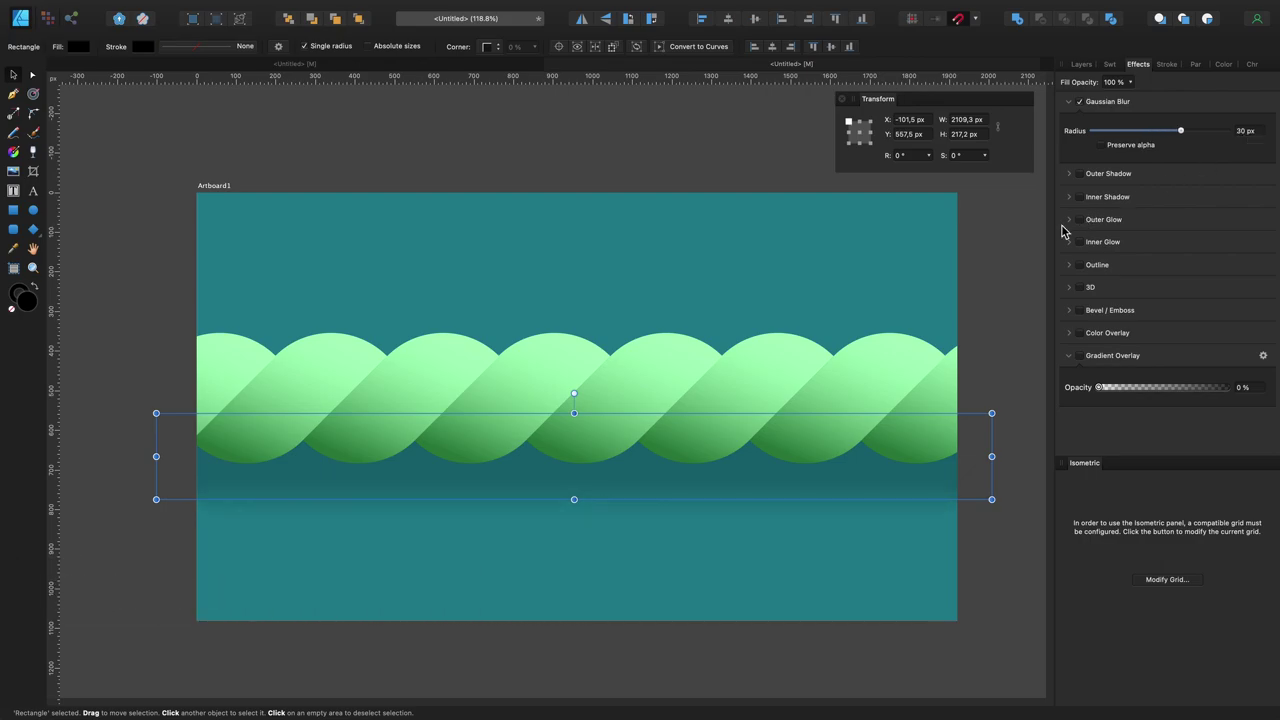
left_click(1015, 244)
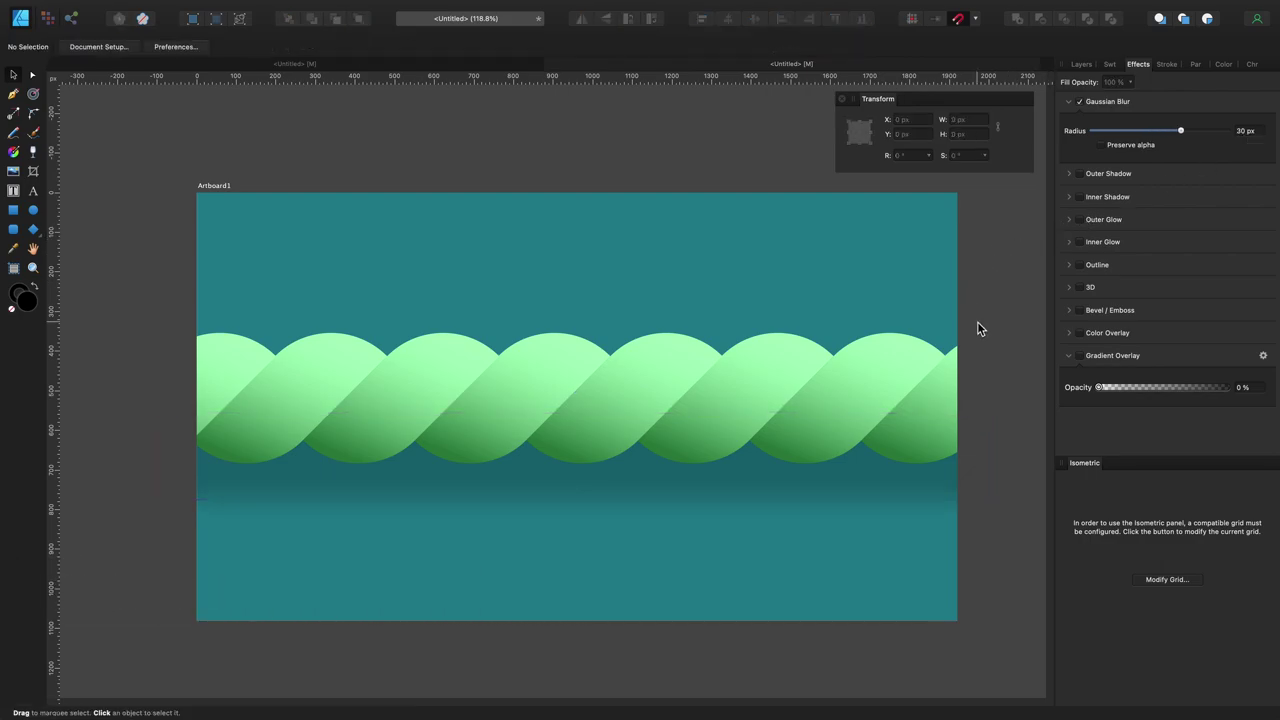
scroll(977, 321, "down", 2)
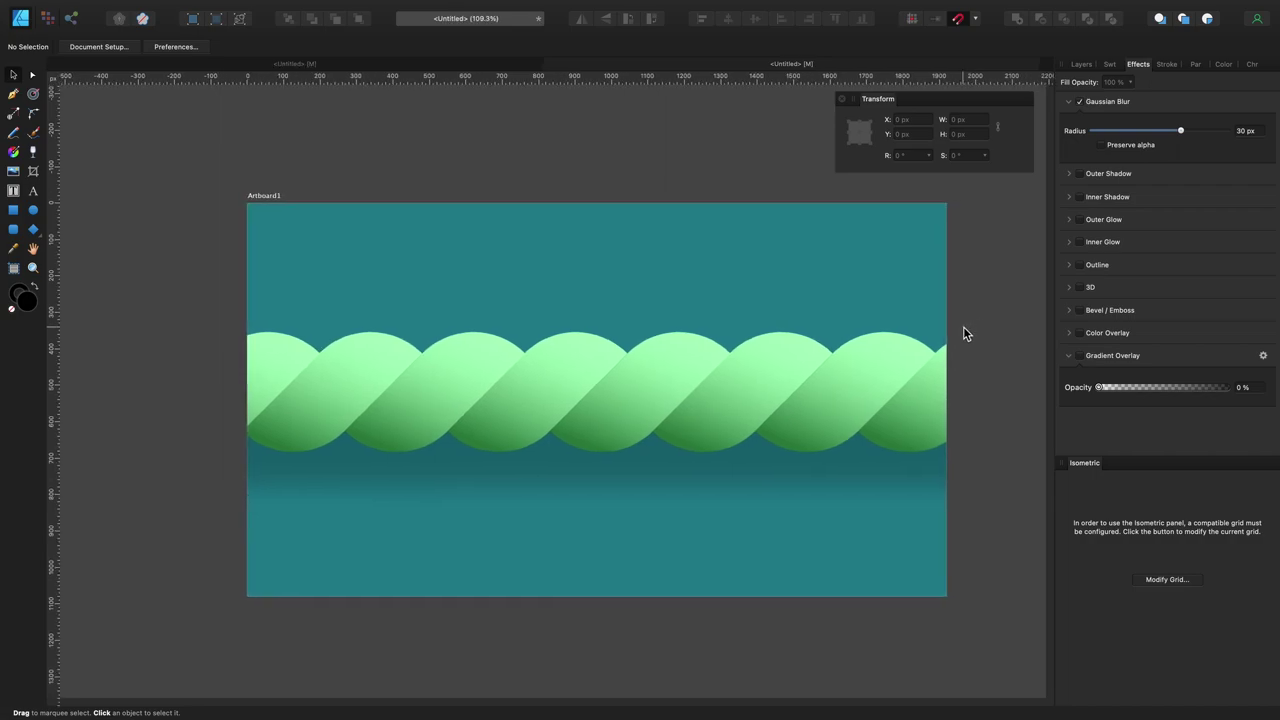
scroll(963, 327, "right", 3)
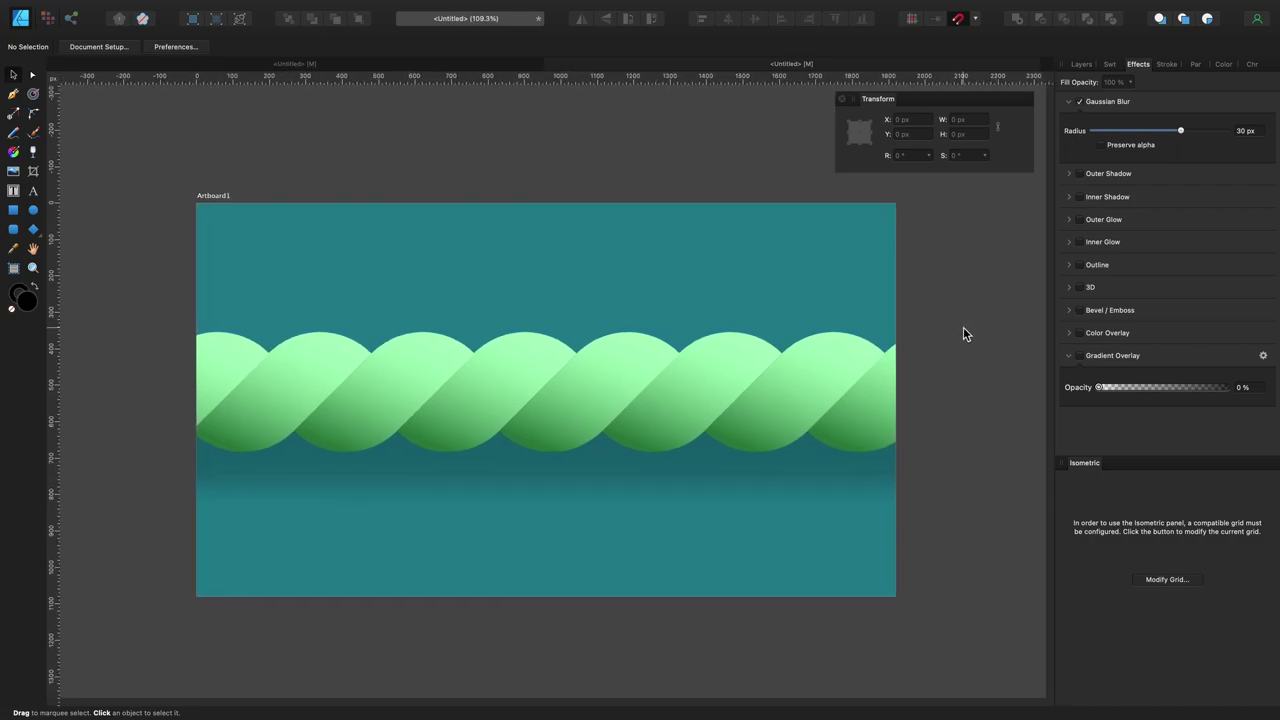